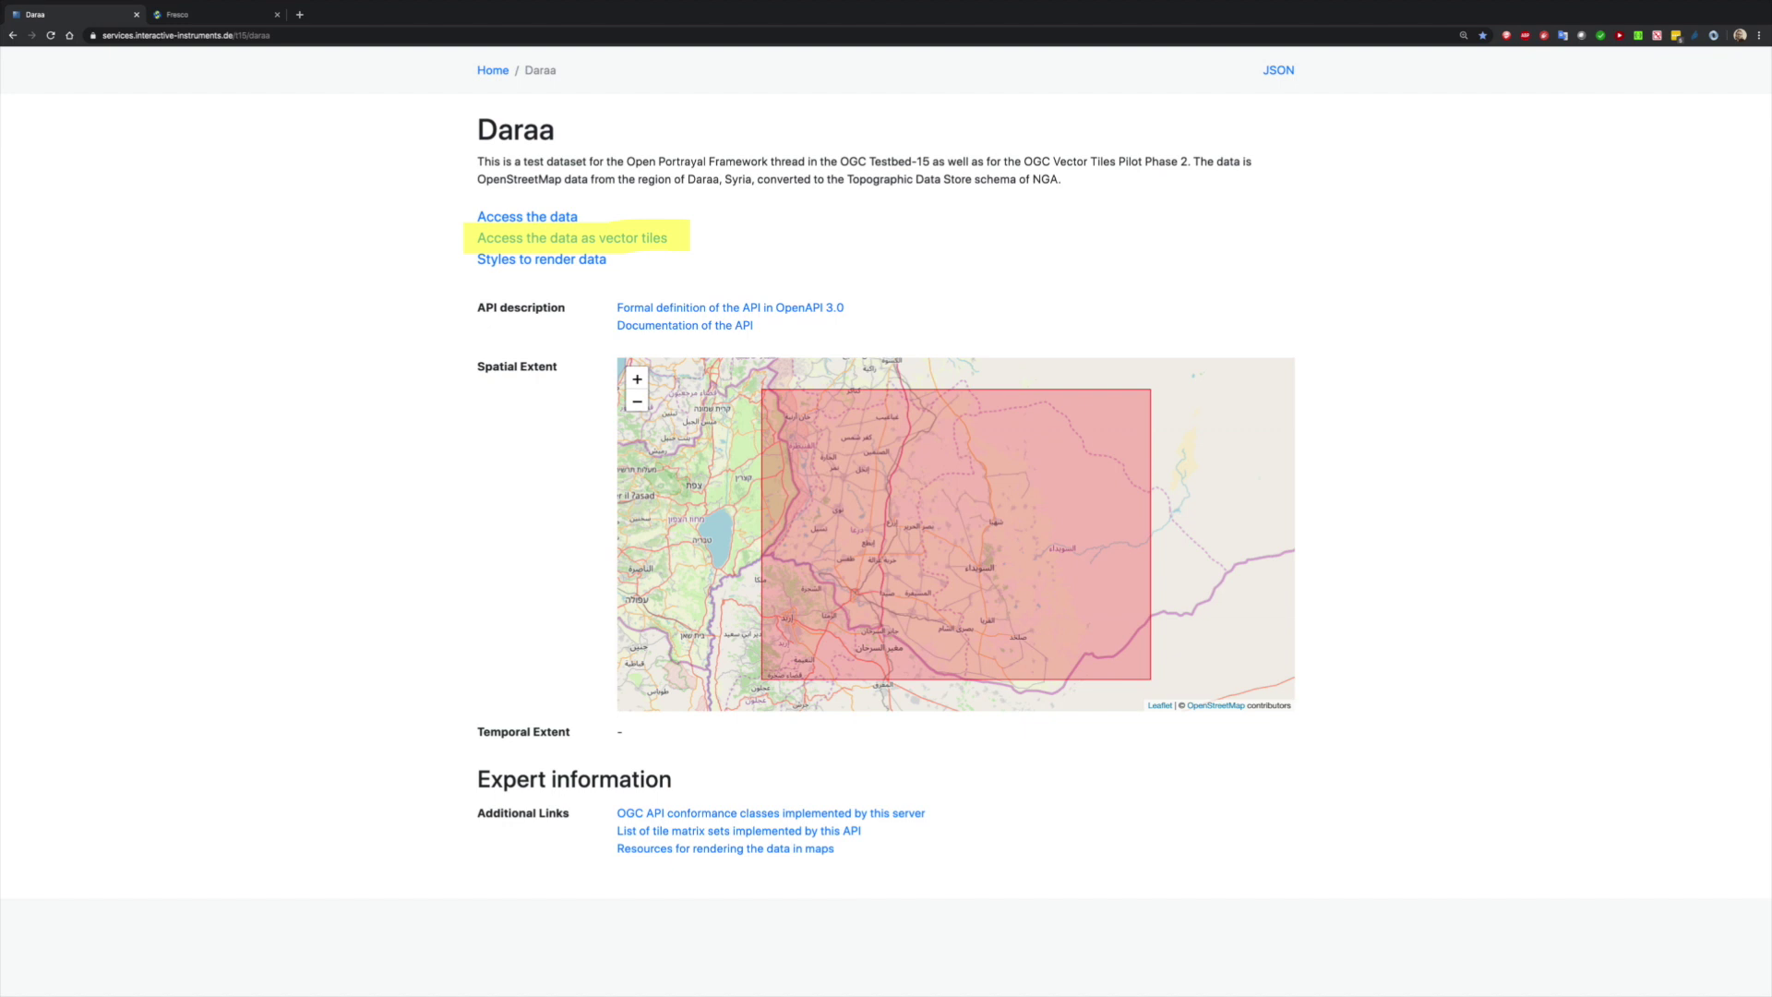
Step: Open the Daraa dataset's vector tiles page from its landing page
{"action": "left_click", "coordinate": [533, 239]}
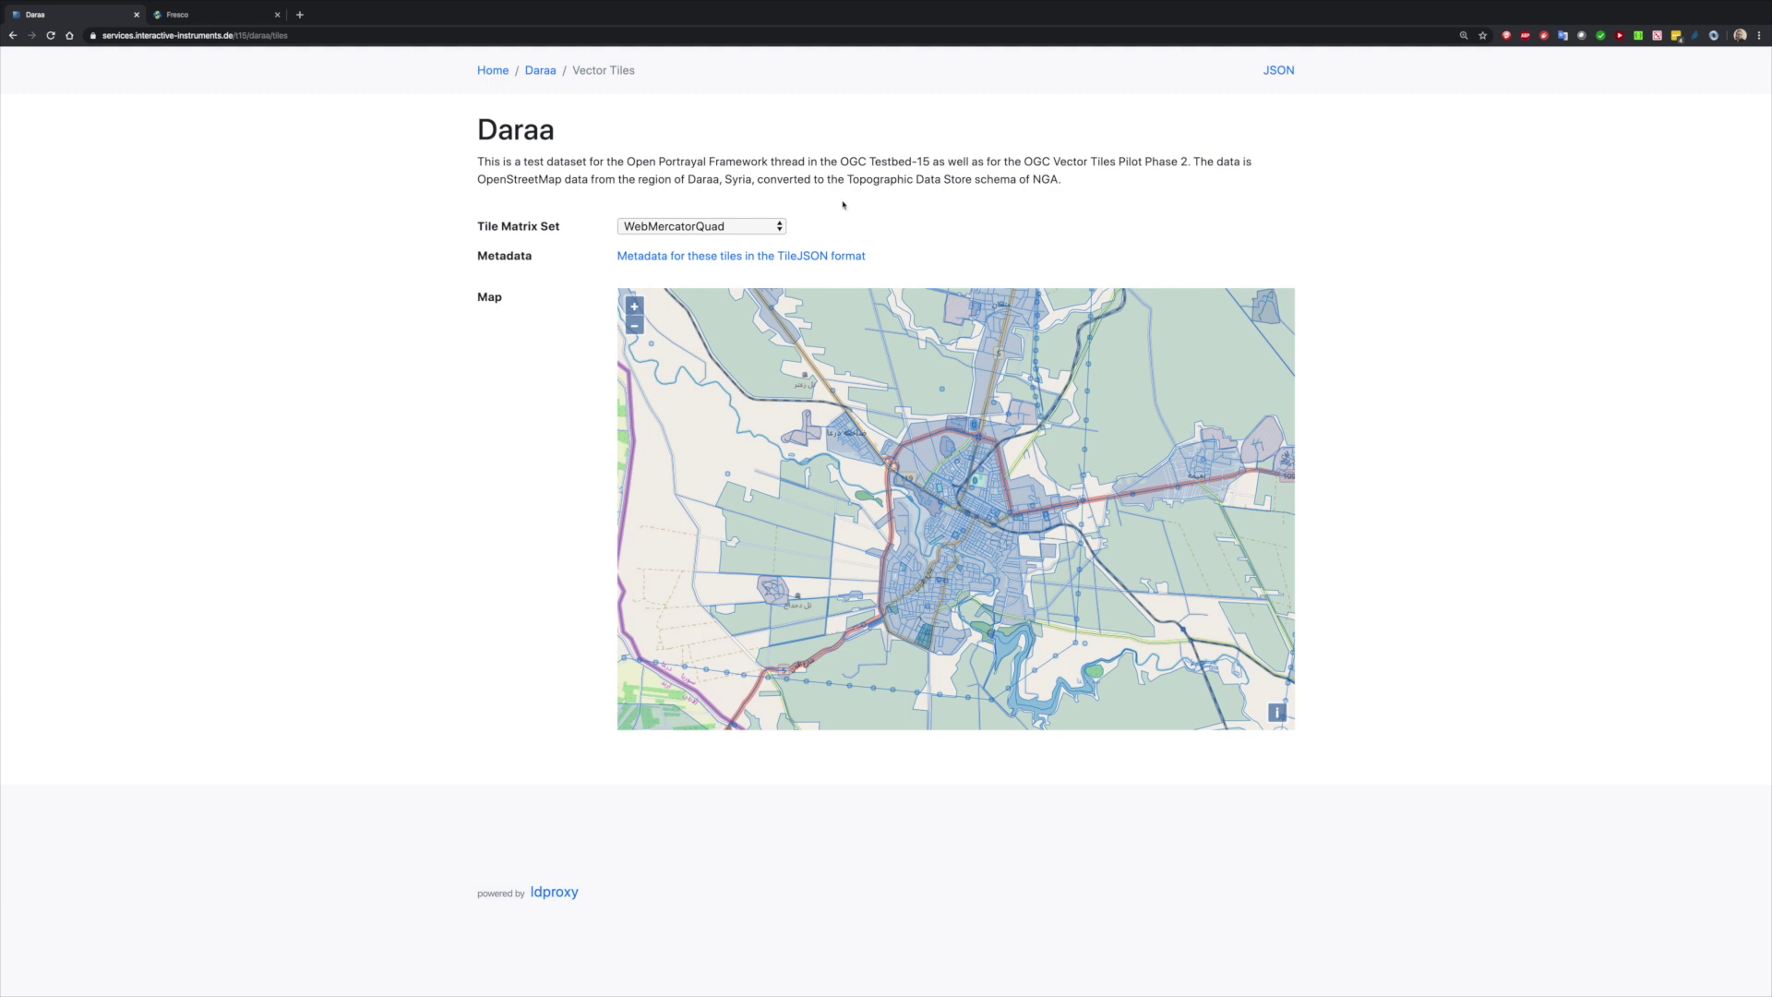
{"action": "left_click", "coordinate": [635, 325]}
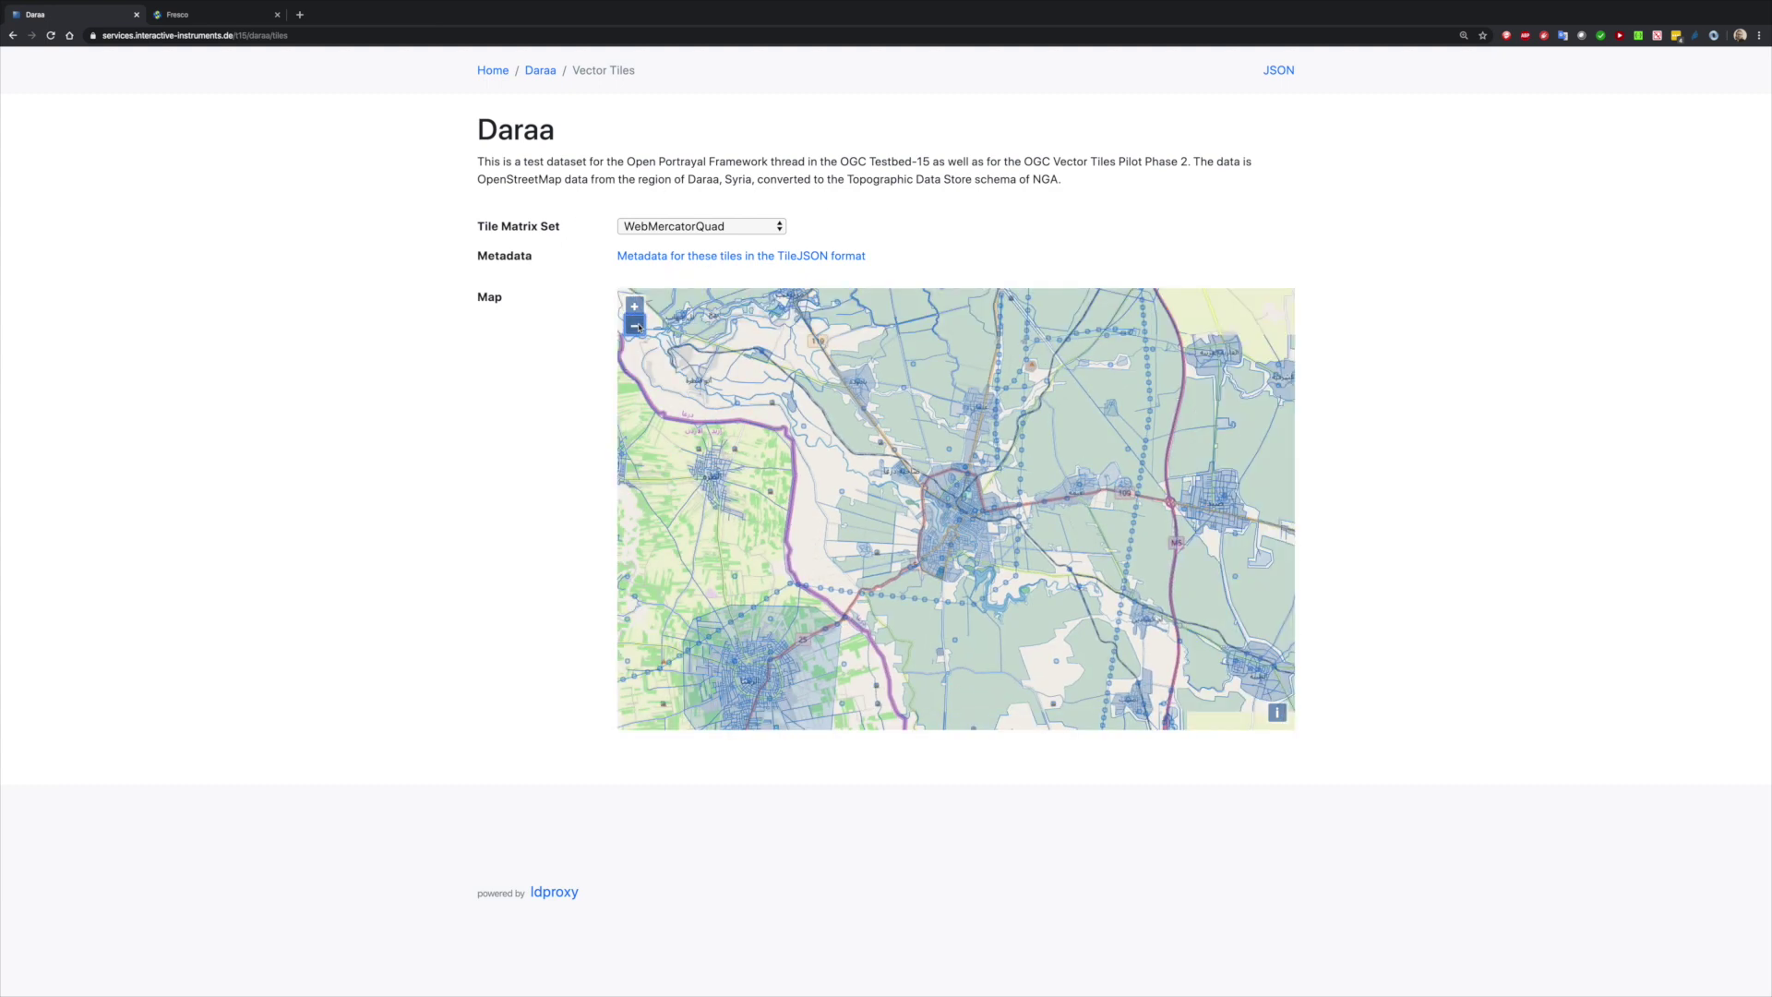
{"action": "left_click", "coordinate": [636, 326]}
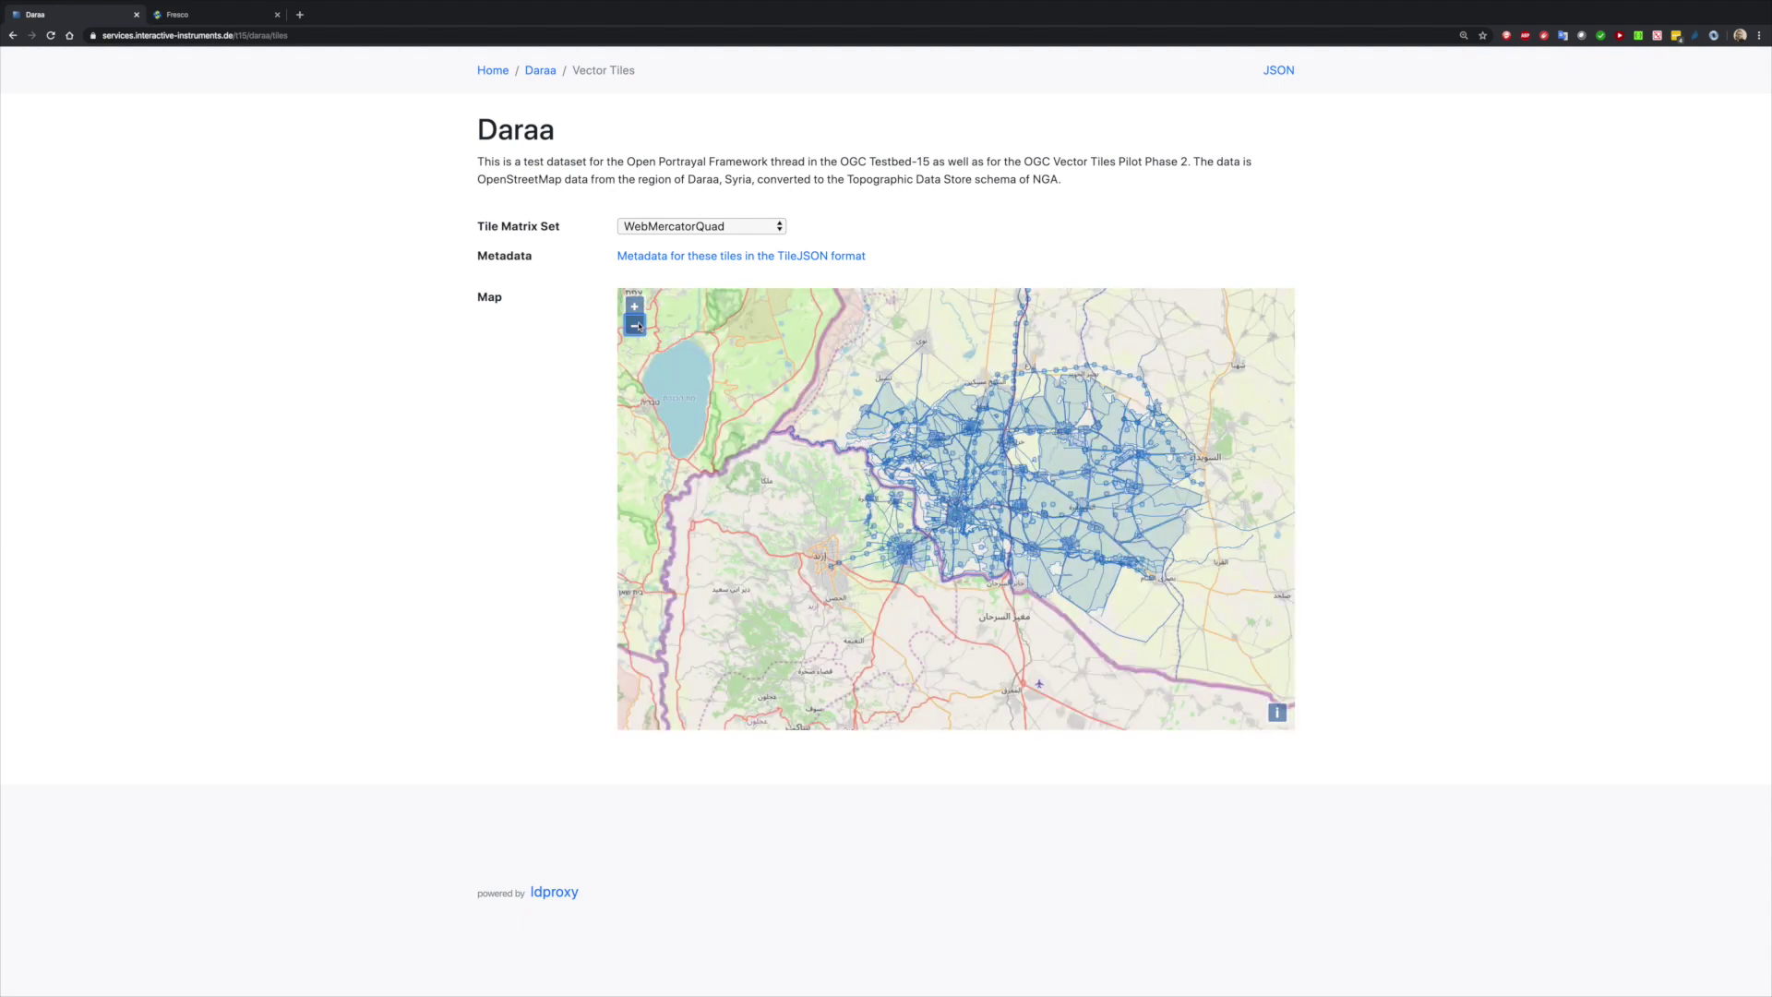
{"action": "left_click", "coordinate": [636, 306]}
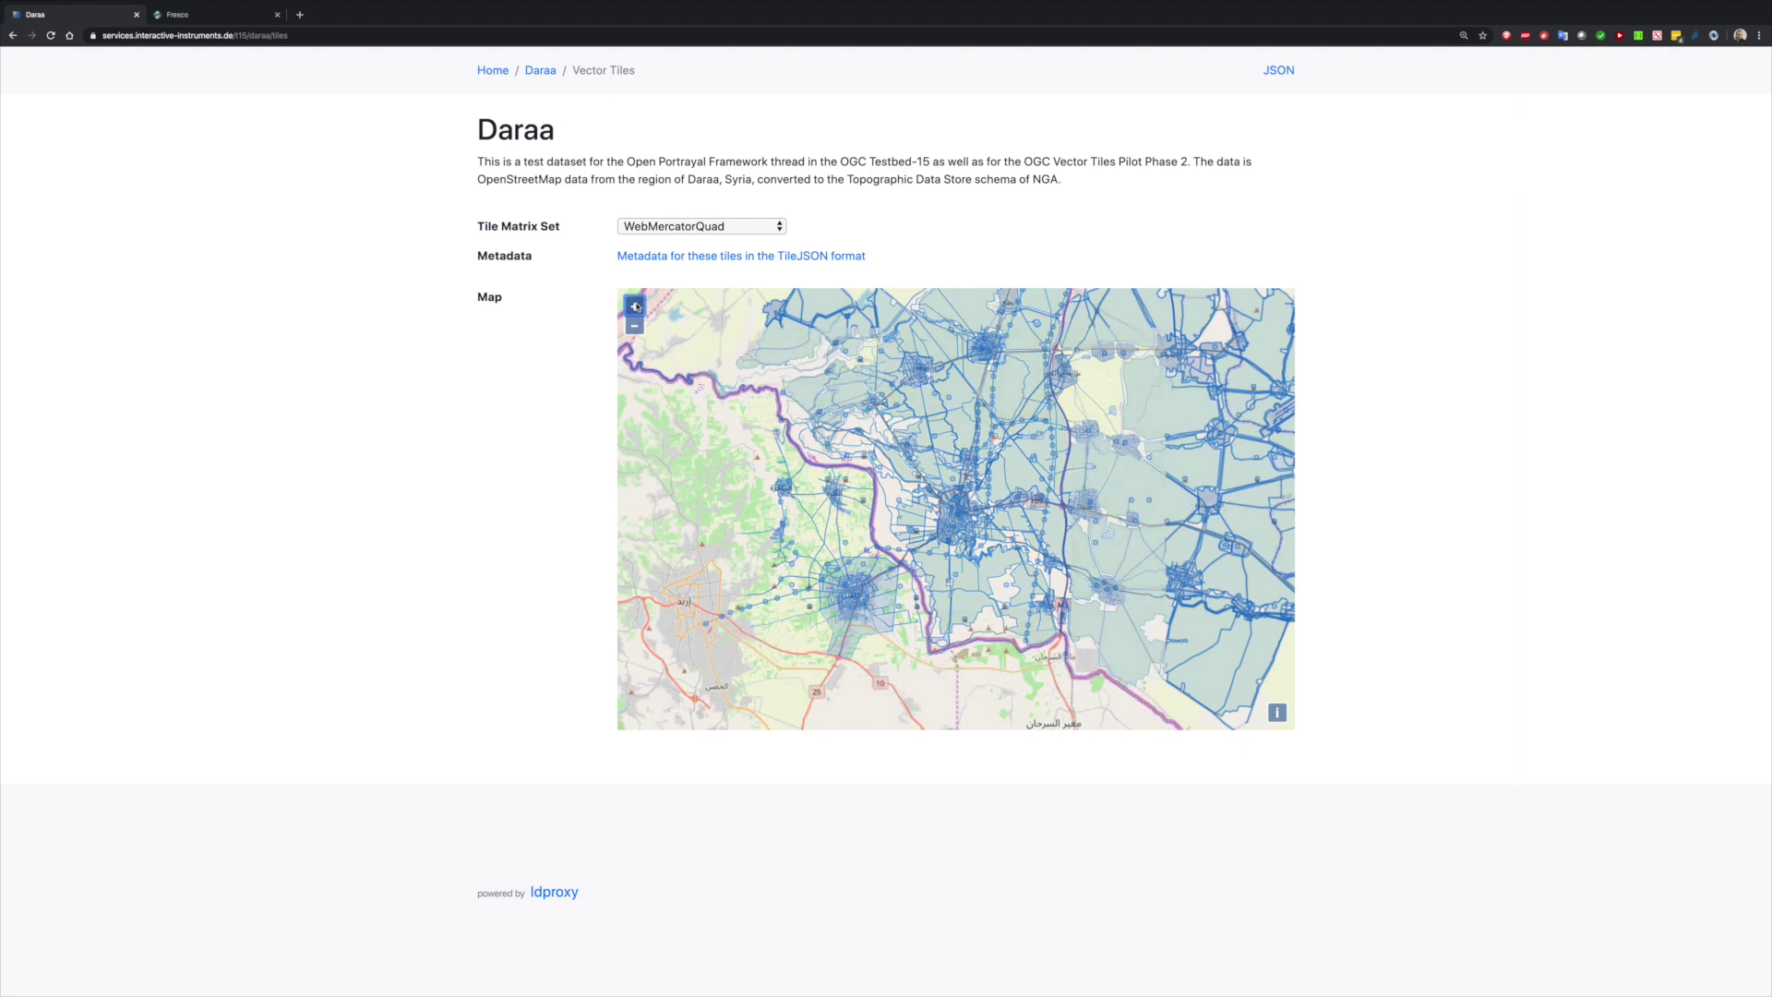
{"action": "left_click", "coordinate": [636, 307]}
{"action": "left_click", "coordinate": [636, 307]}
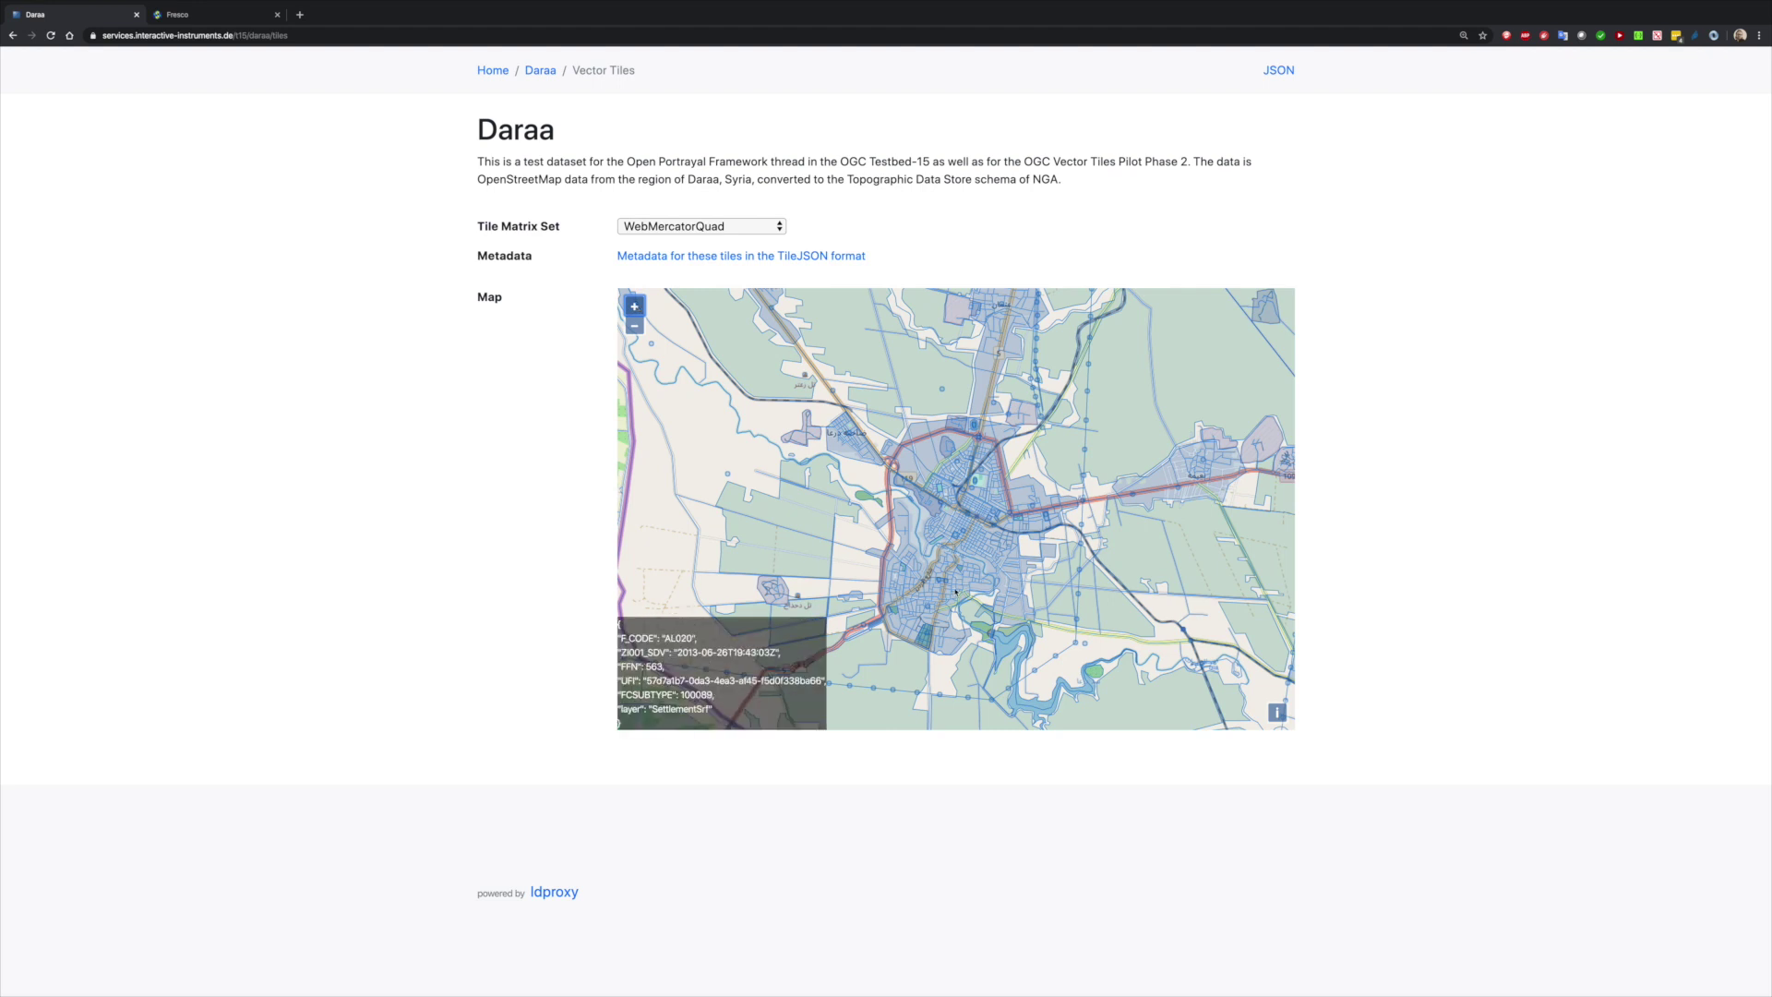
{"action": "mouse_move", "coordinate": [1005, 653]}
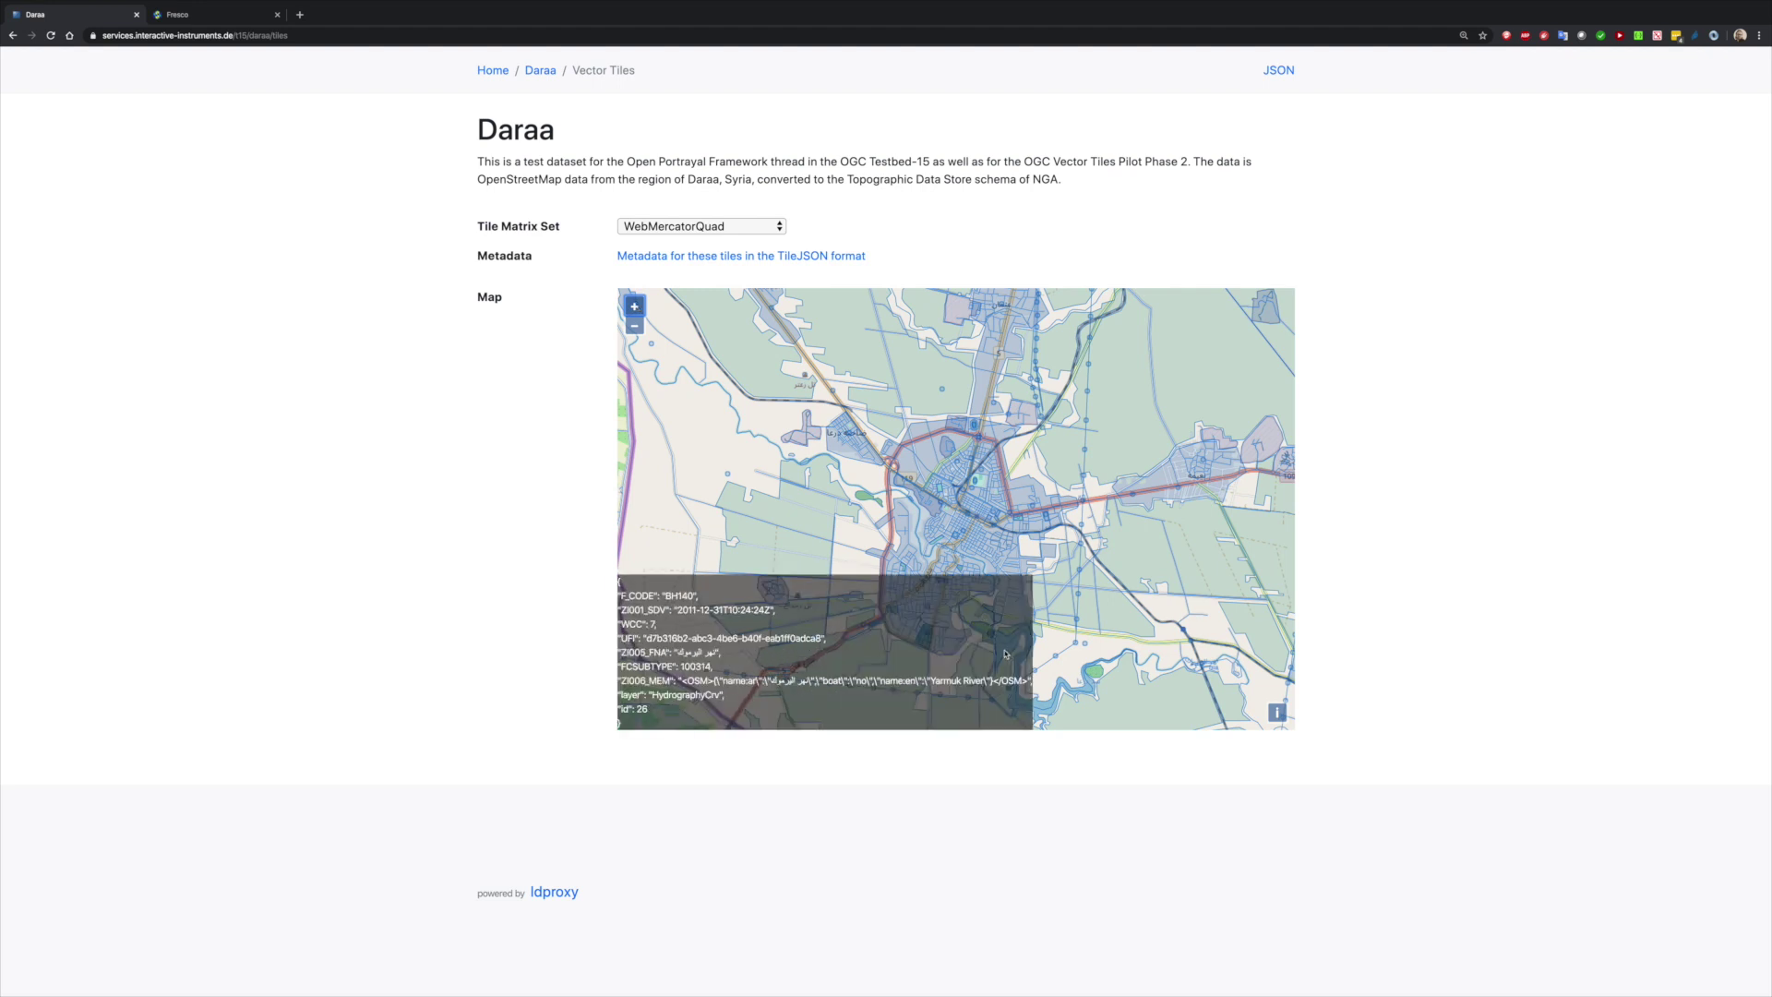
{"action": "mouse_move", "coordinate": [1064, 670]}
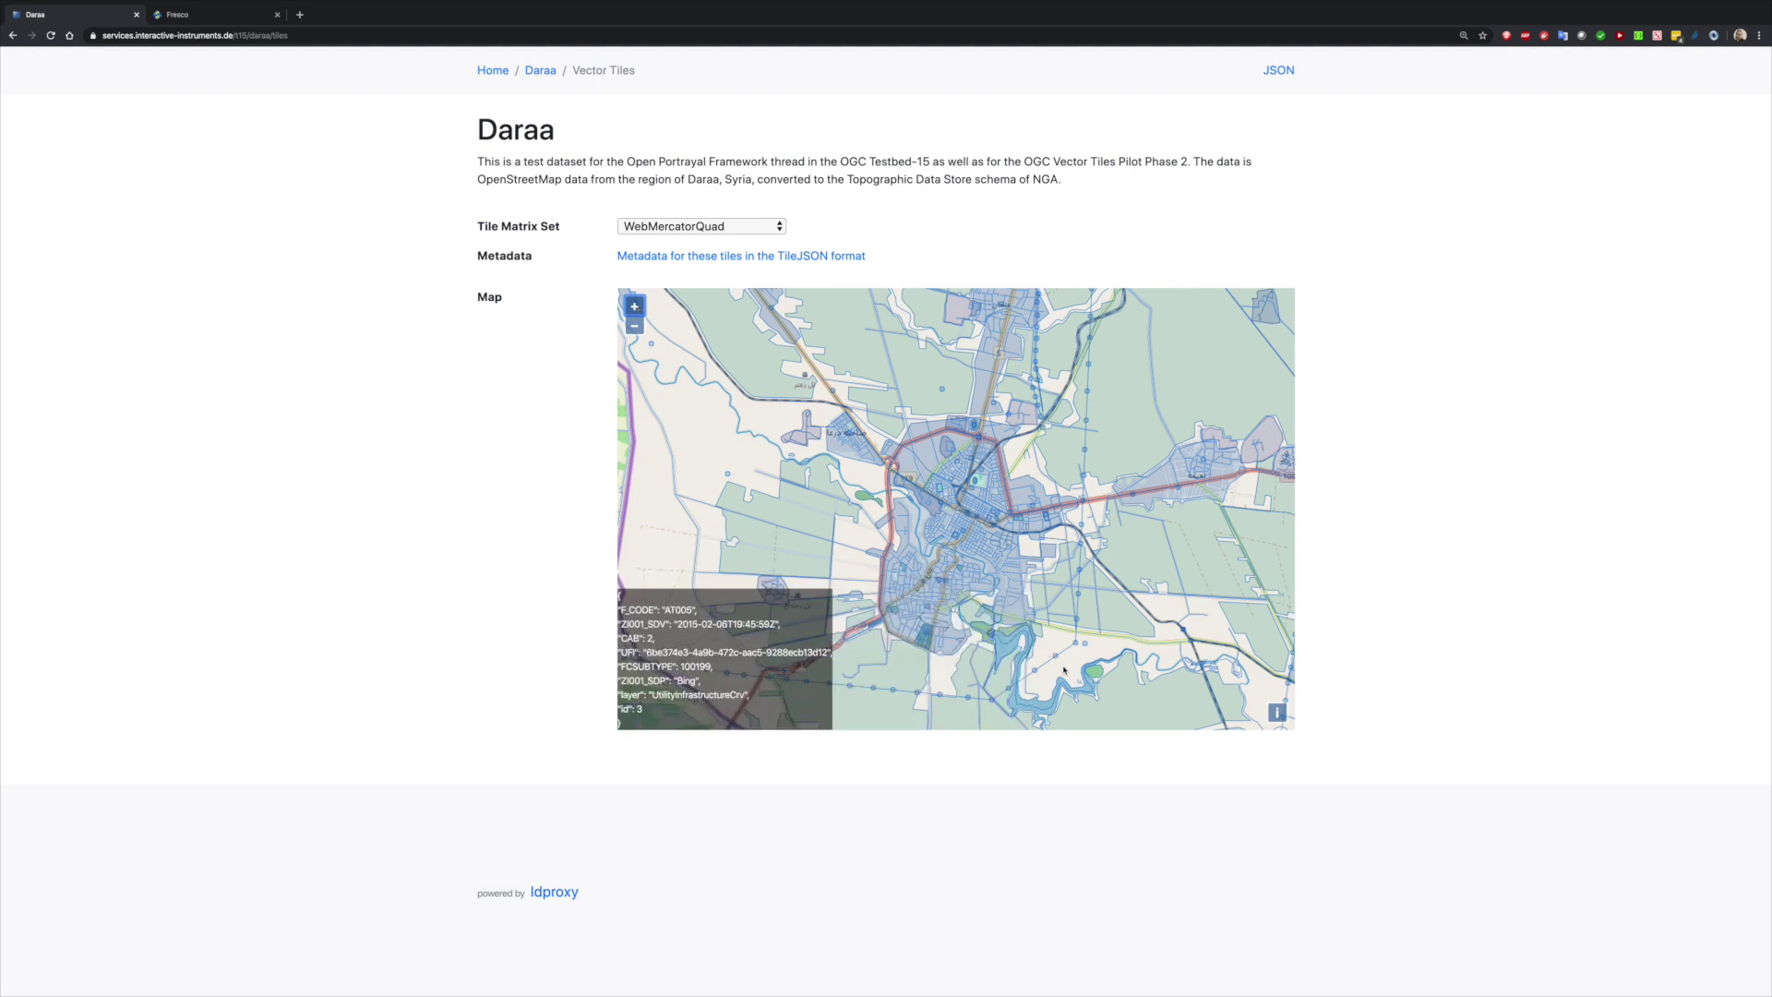
{"action": "mouse_move", "coordinate": [1057, 624]}
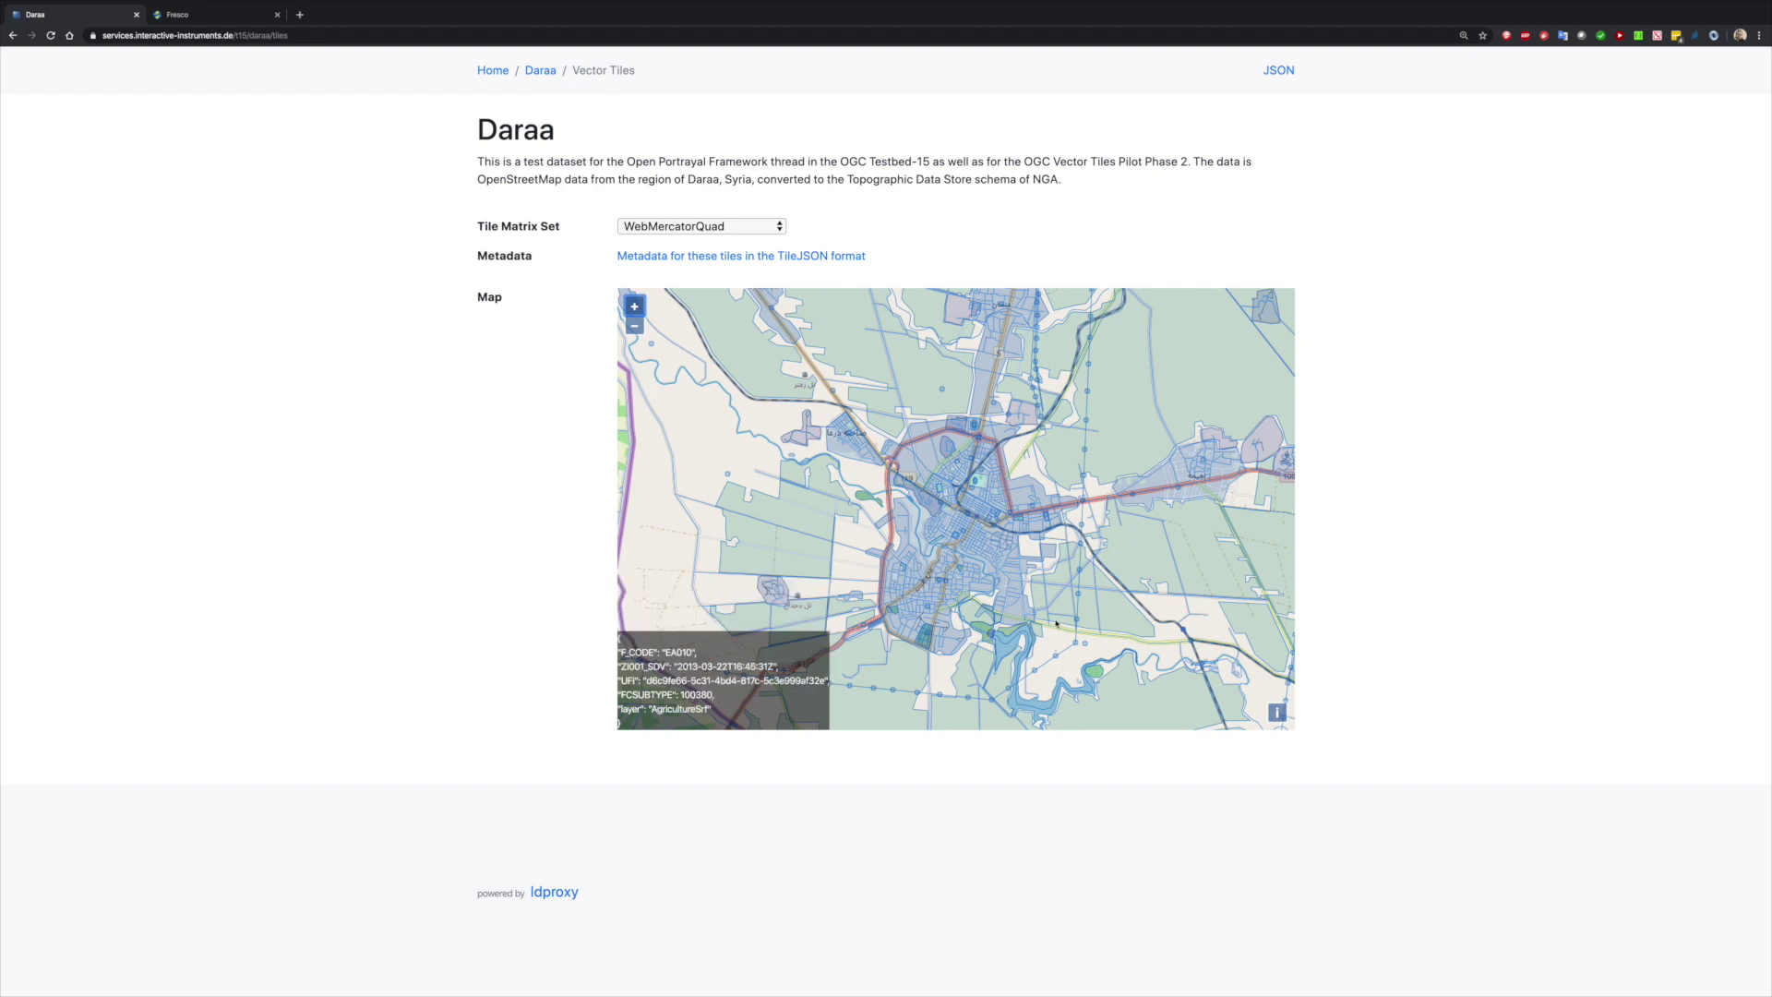
{"action": "mouse_move", "coordinate": [1006, 602]}
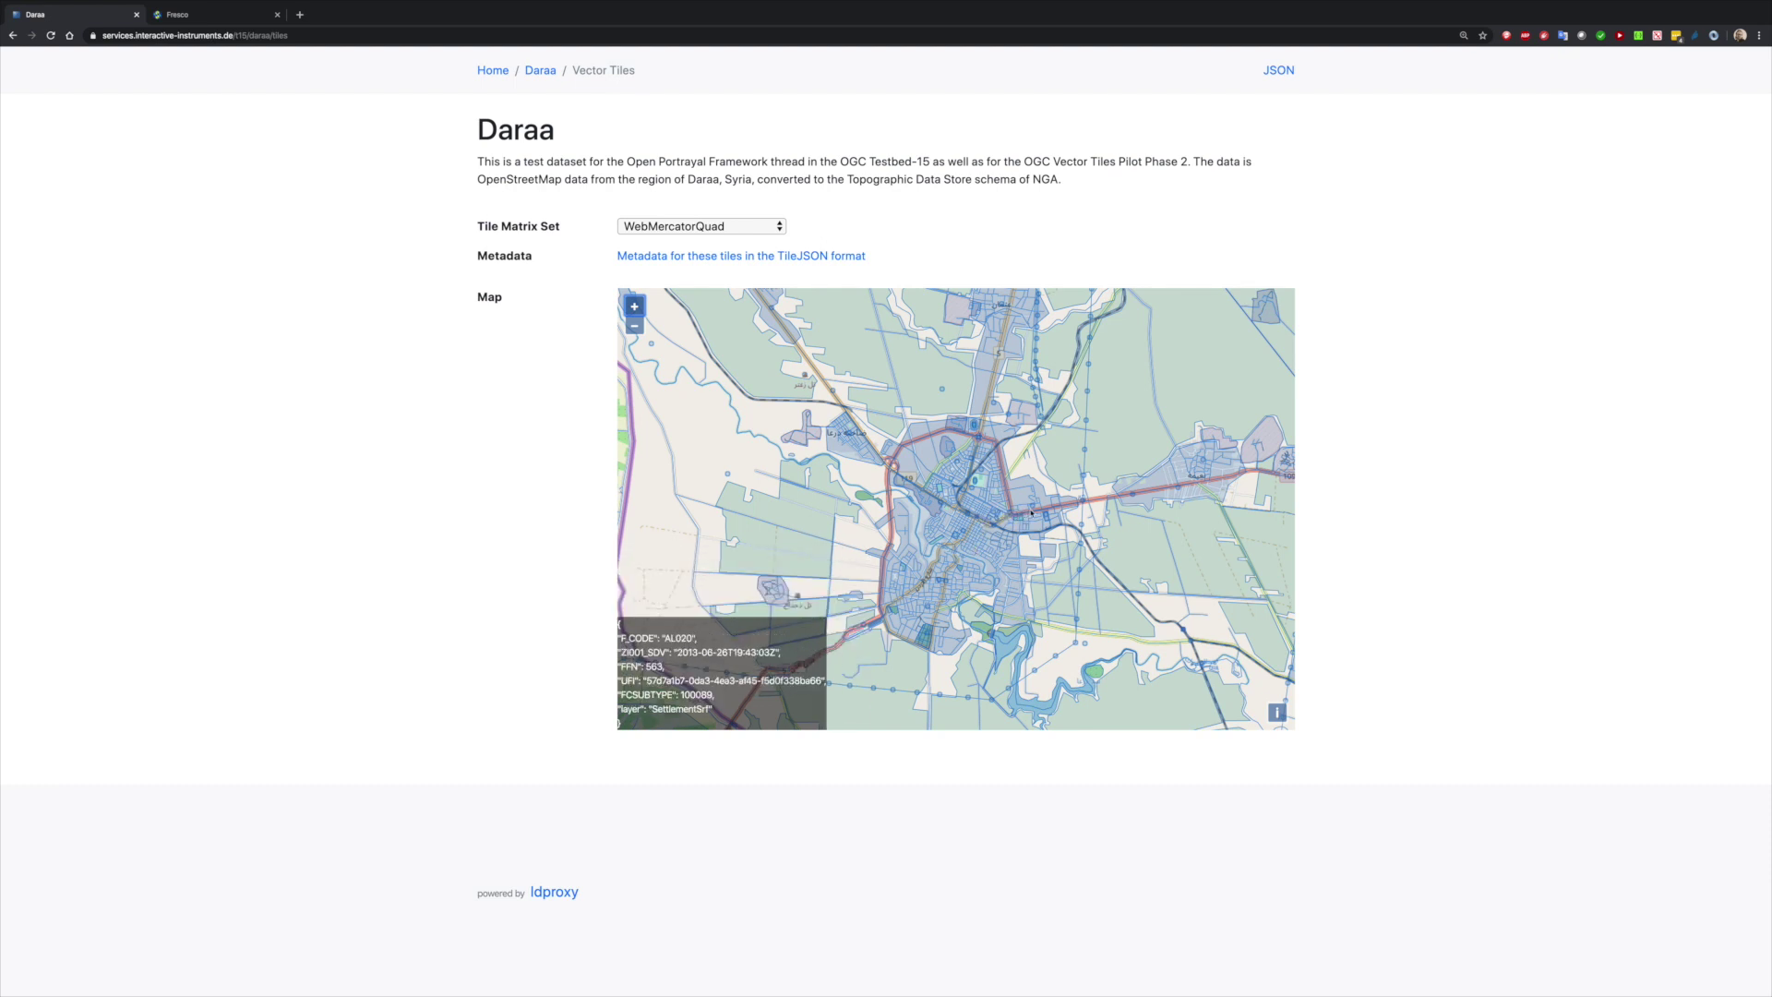
Step: Try the WorldCRS84Quad and WorldMercatorWGS84Quad tile matrix sets, ending back on WebMercatorQuad
{"action": "left_click", "coordinate": [718, 228]}
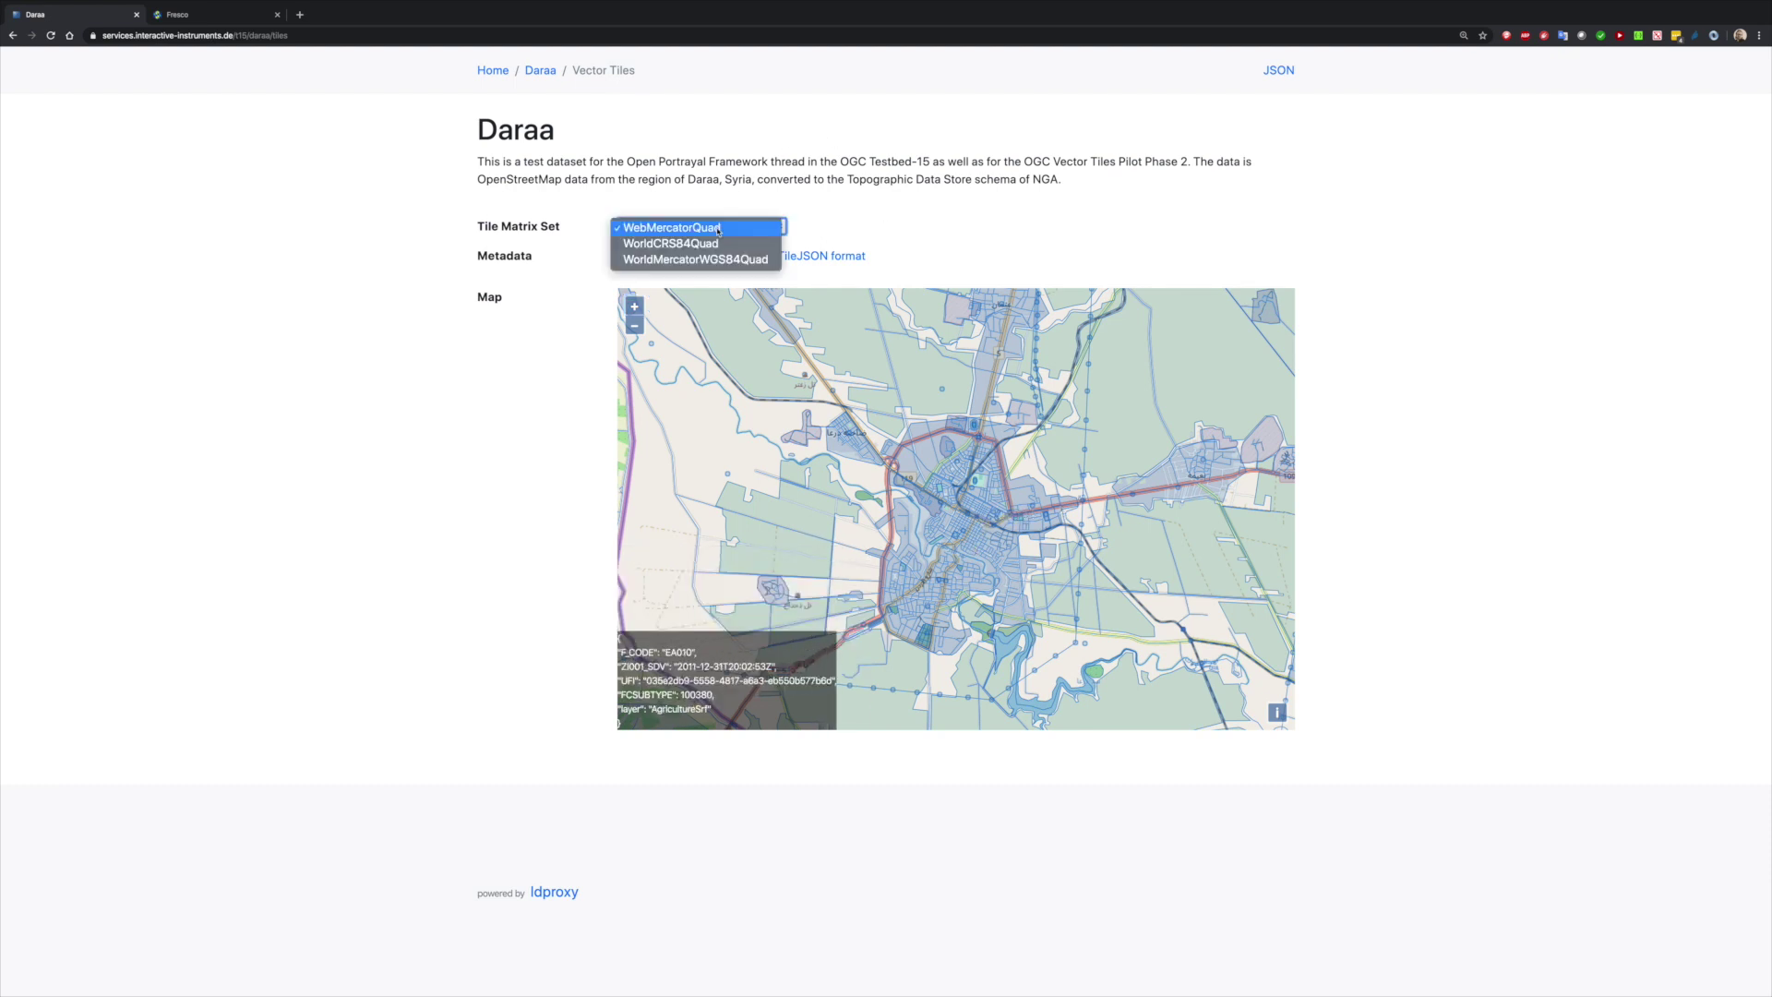
{"action": "left_click", "coordinate": [714, 243]}
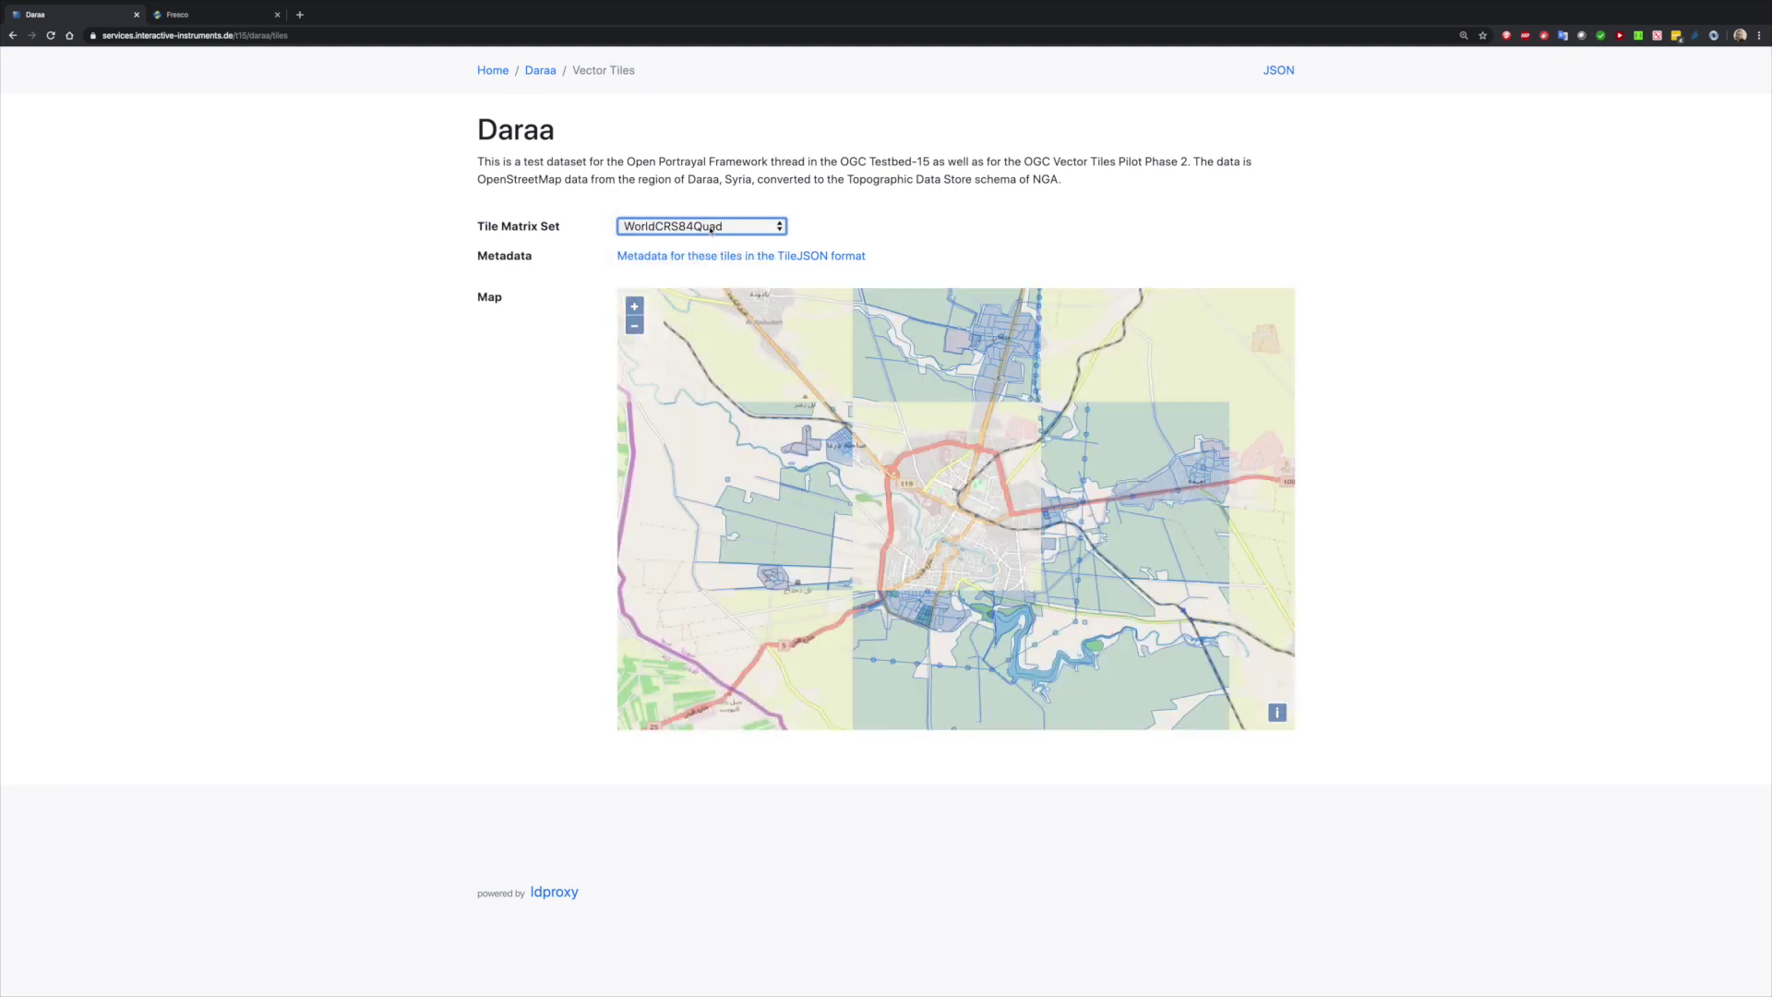
{"action": "left_click", "coordinate": [712, 229]}
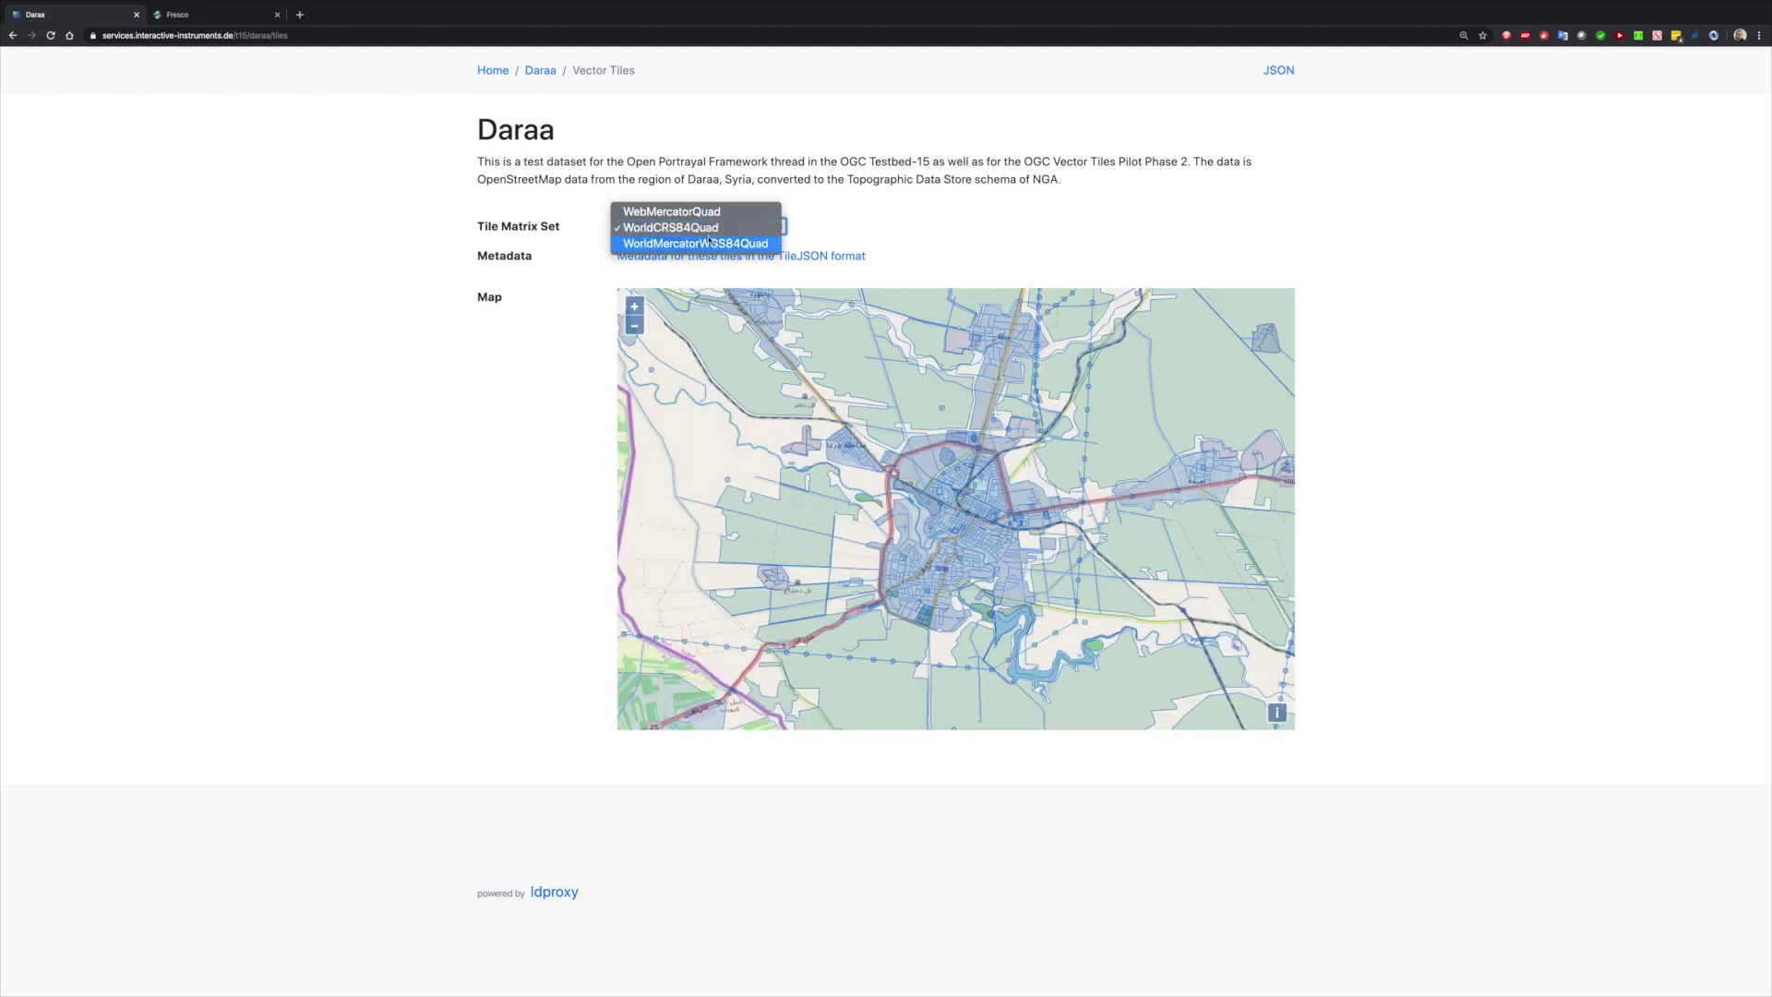
{"action": "left_click", "coordinate": [709, 243]}
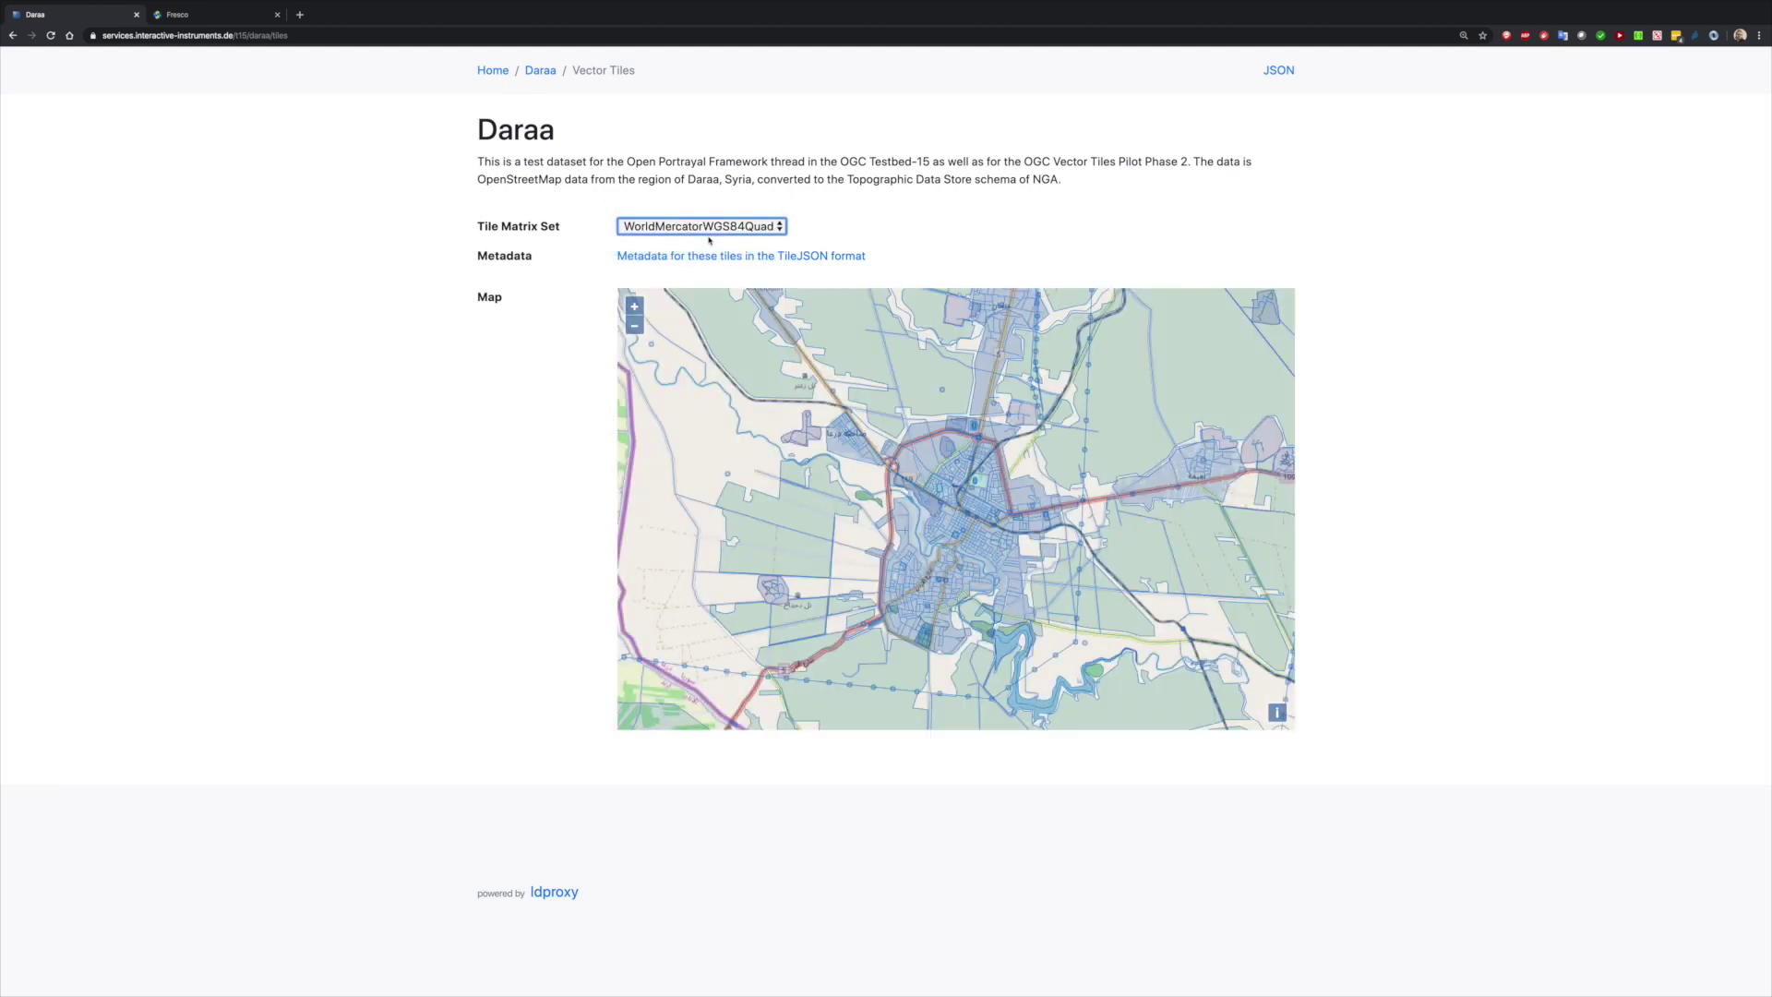
{"action": "left_click", "coordinate": [708, 230]}
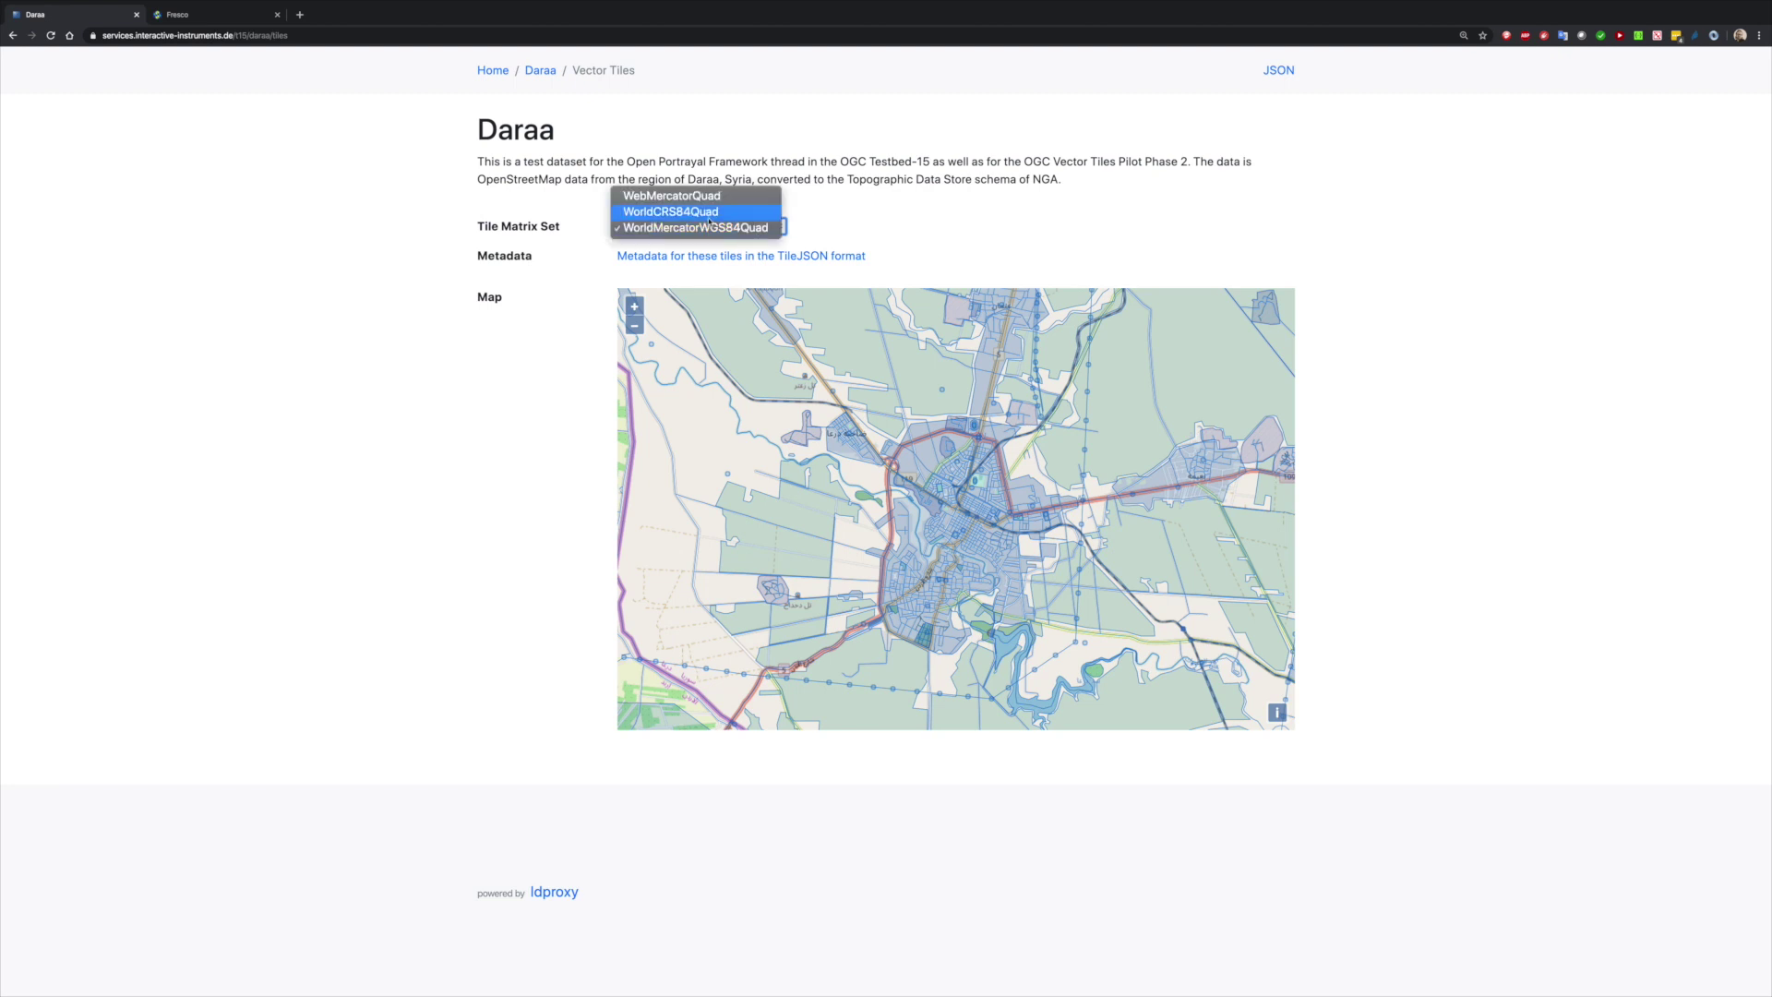
{"action": "left_click", "coordinate": [708, 213]}
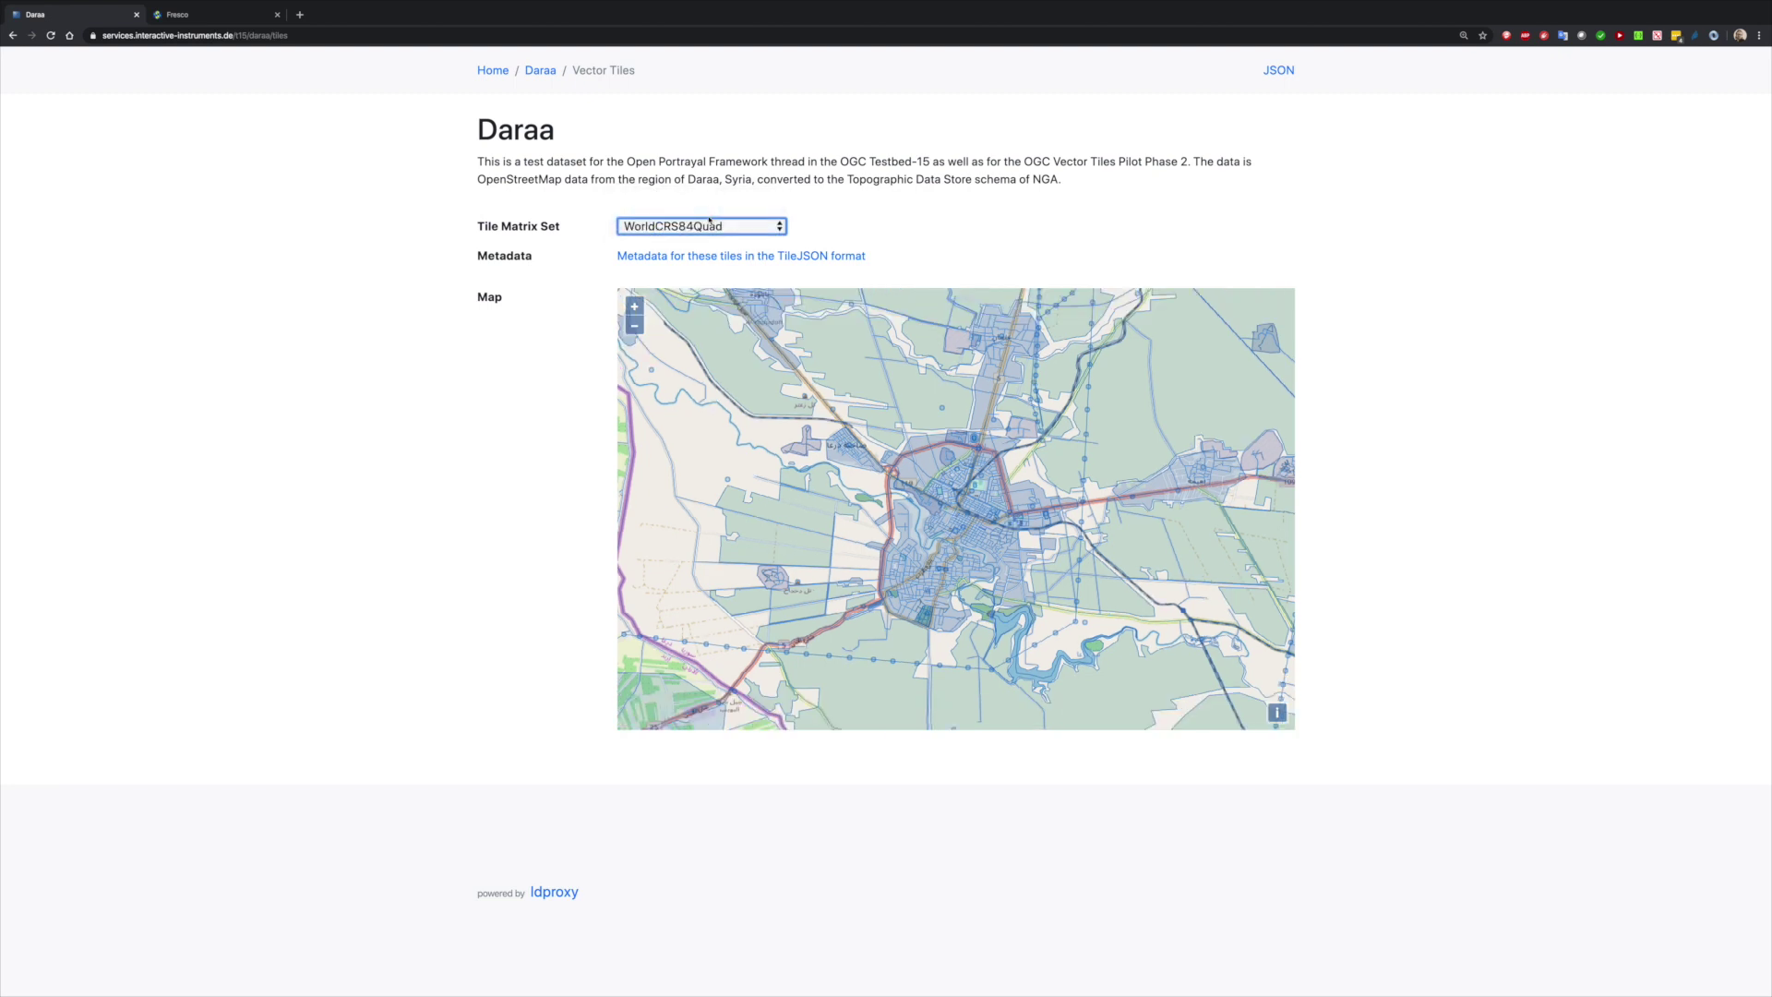
{"action": "left_click", "coordinate": [709, 220]}
{"action": "left_click", "coordinate": [702, 218]}
{"action": "left_click", "coordinate": [701, 219]}
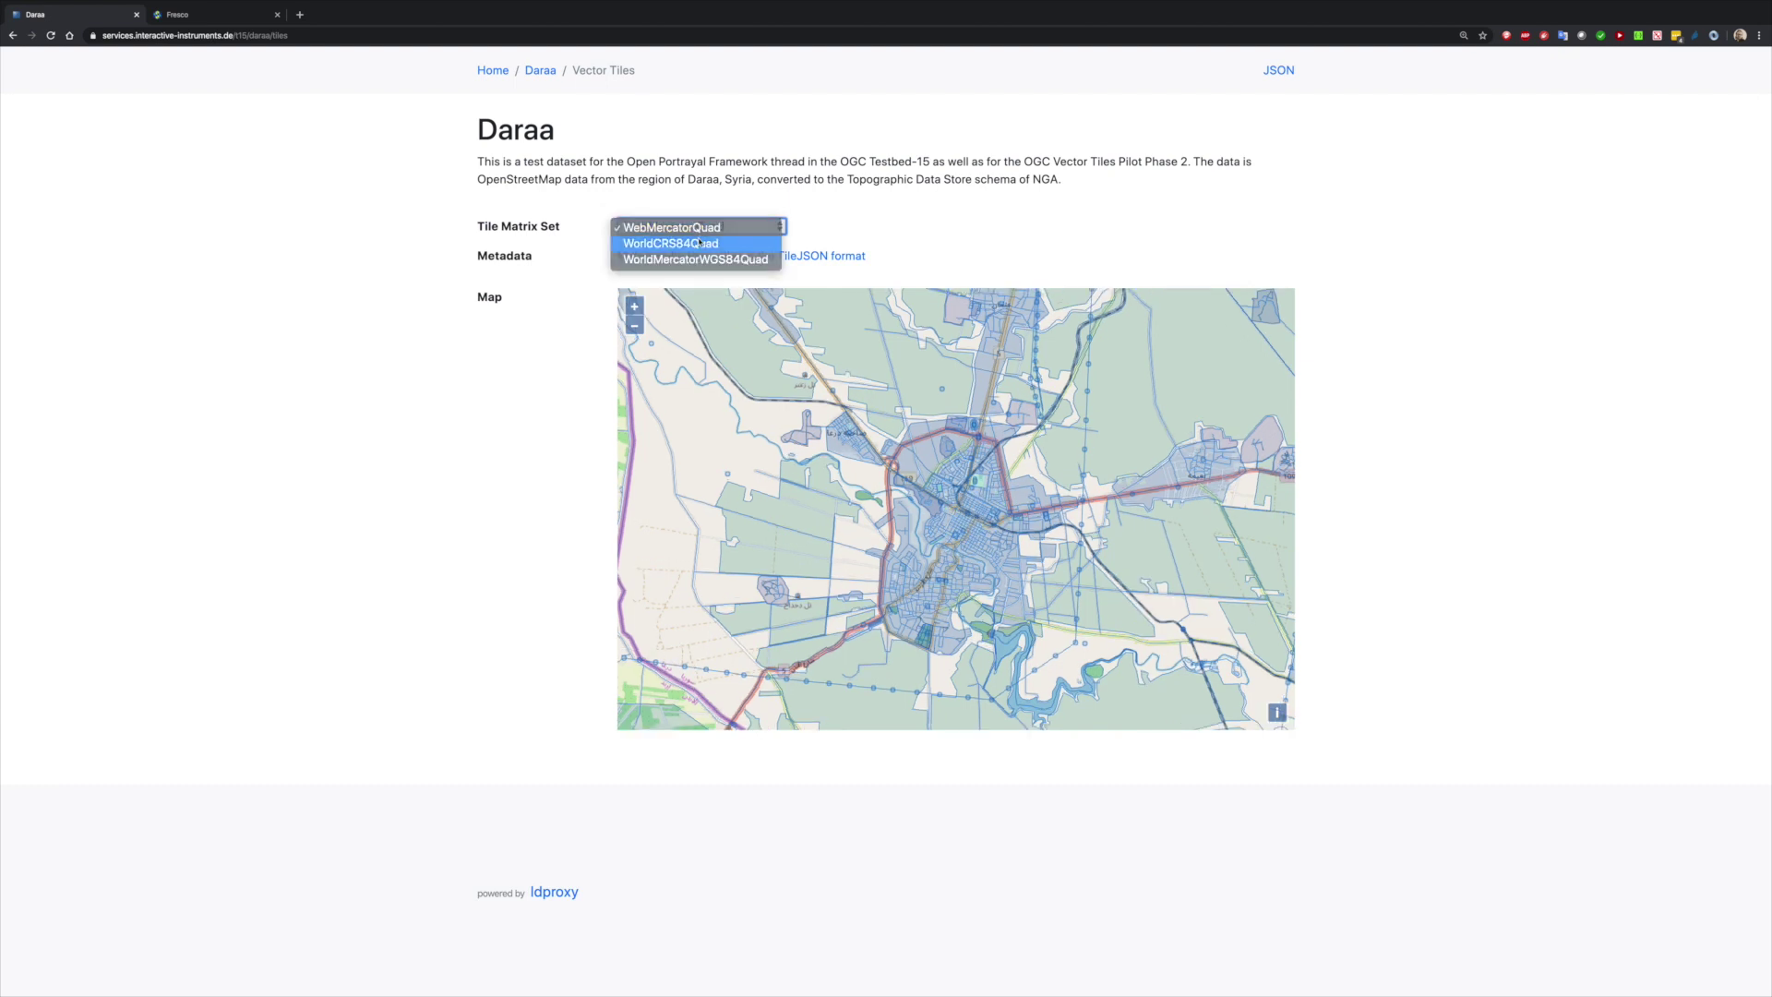
{"action": "left_click", "coordinate": [700, 243]}
{"action": "left_click", "coordinate": [698, 231]}
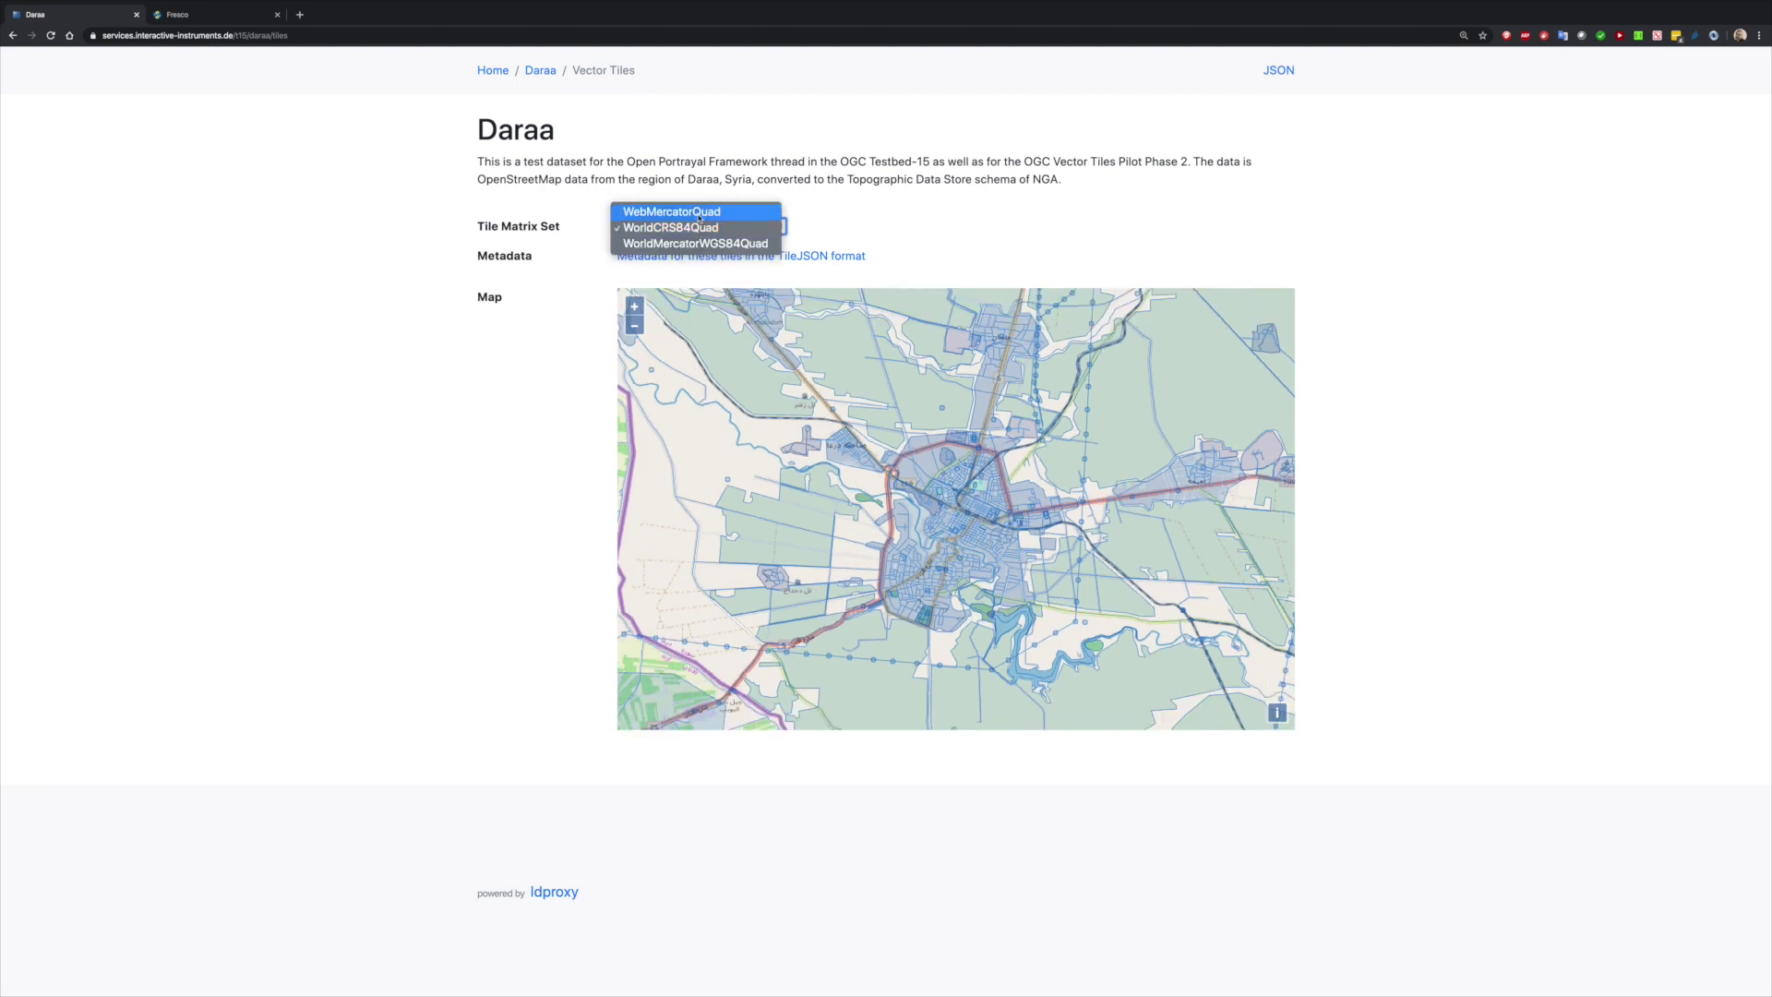
{"action": "left_click", "coordinate": [698, 215]}
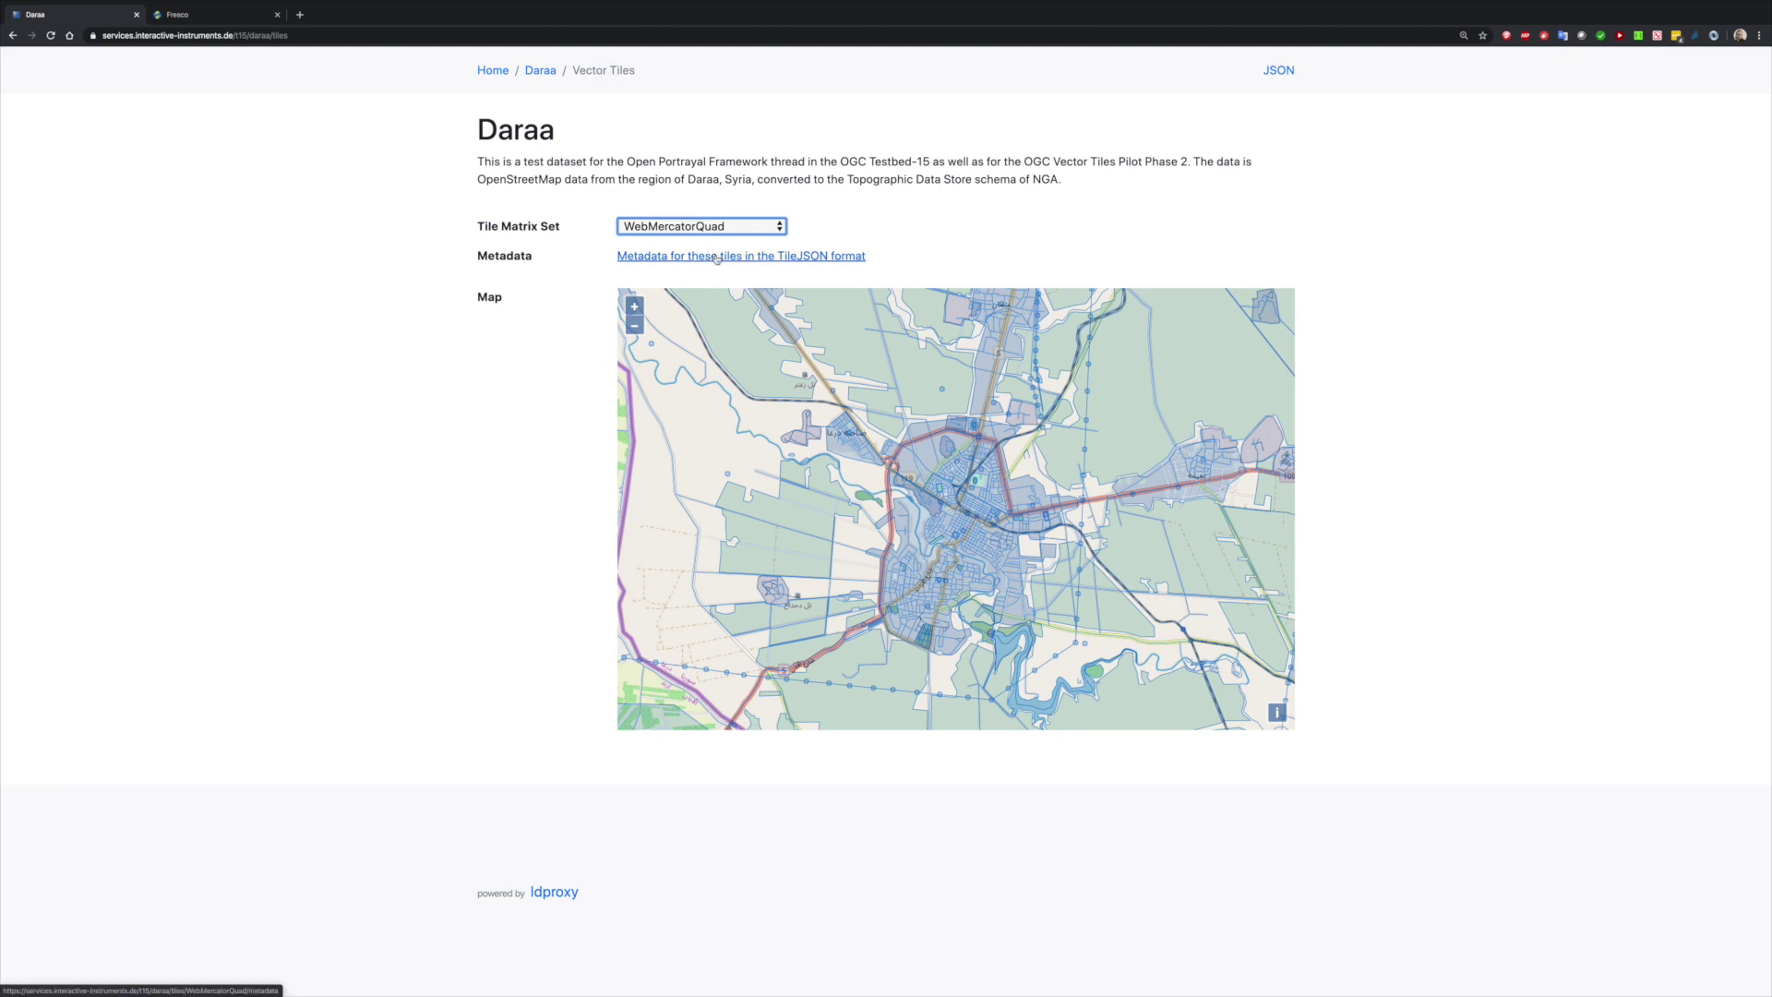
Step: Copy the WebMercatorQuad TileJSON metadata link address and switch to Fresco
{"action": "right_click", "coordinate": [716, 257]}
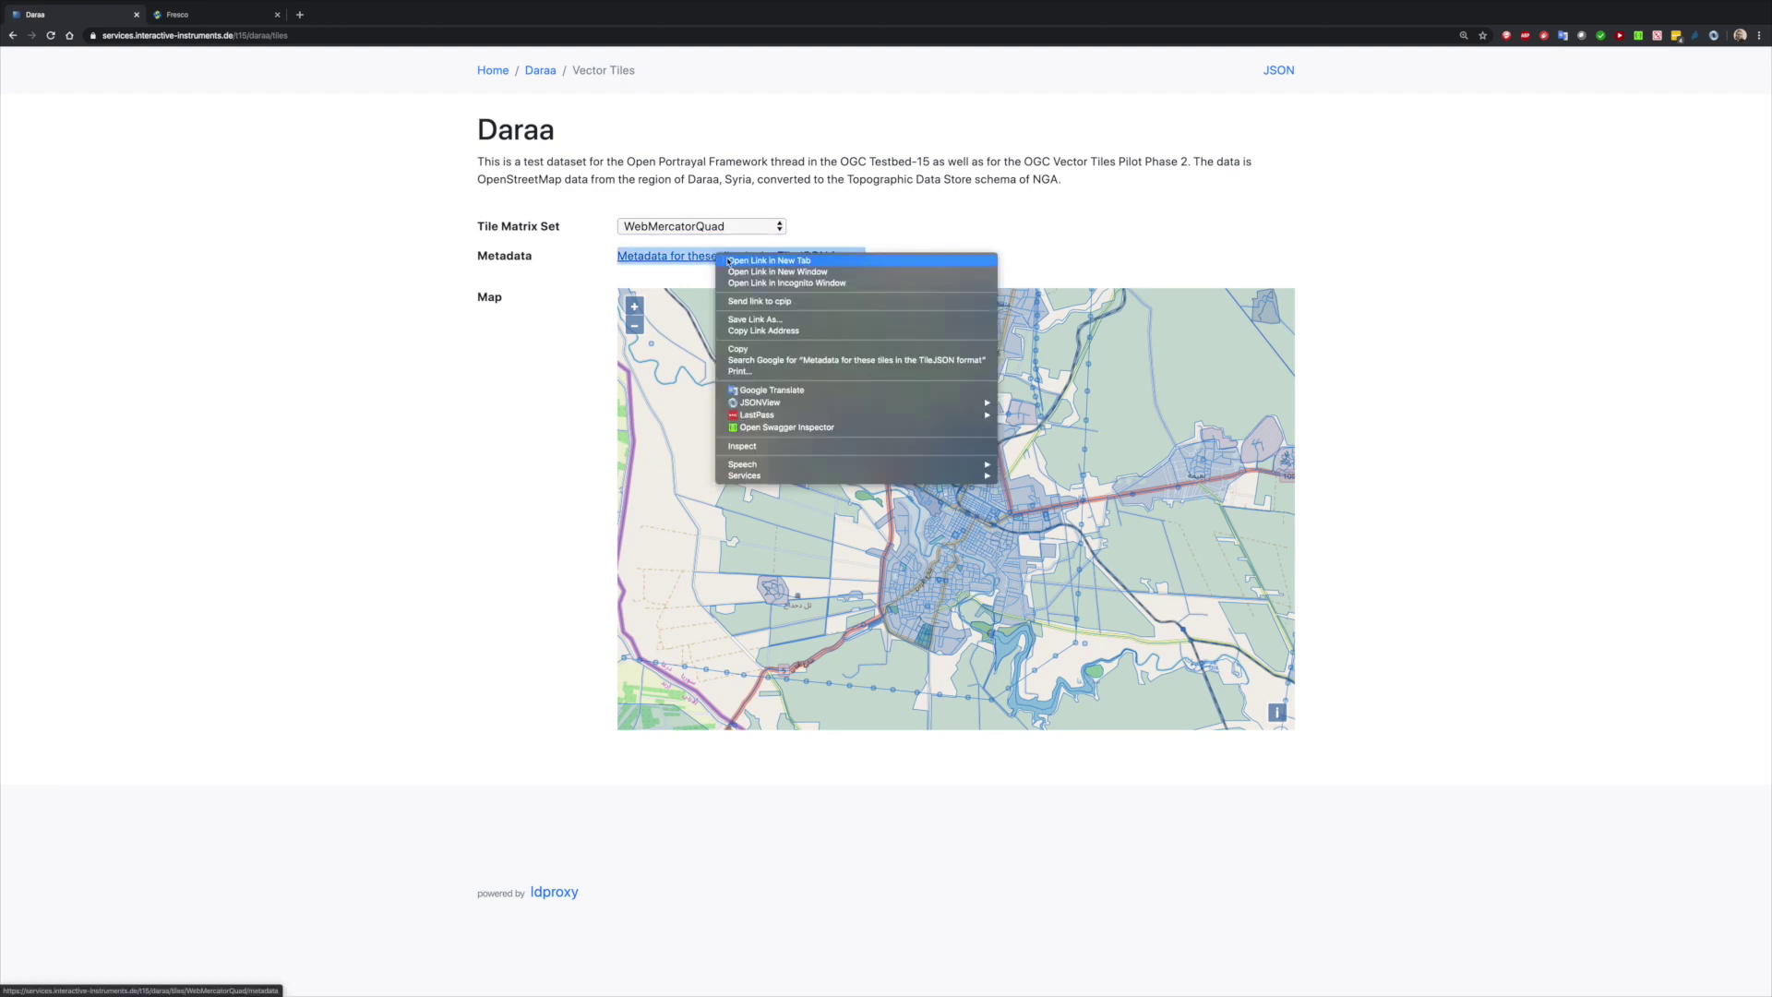
{"action": "left_click", "coordinate": [749, 332]}
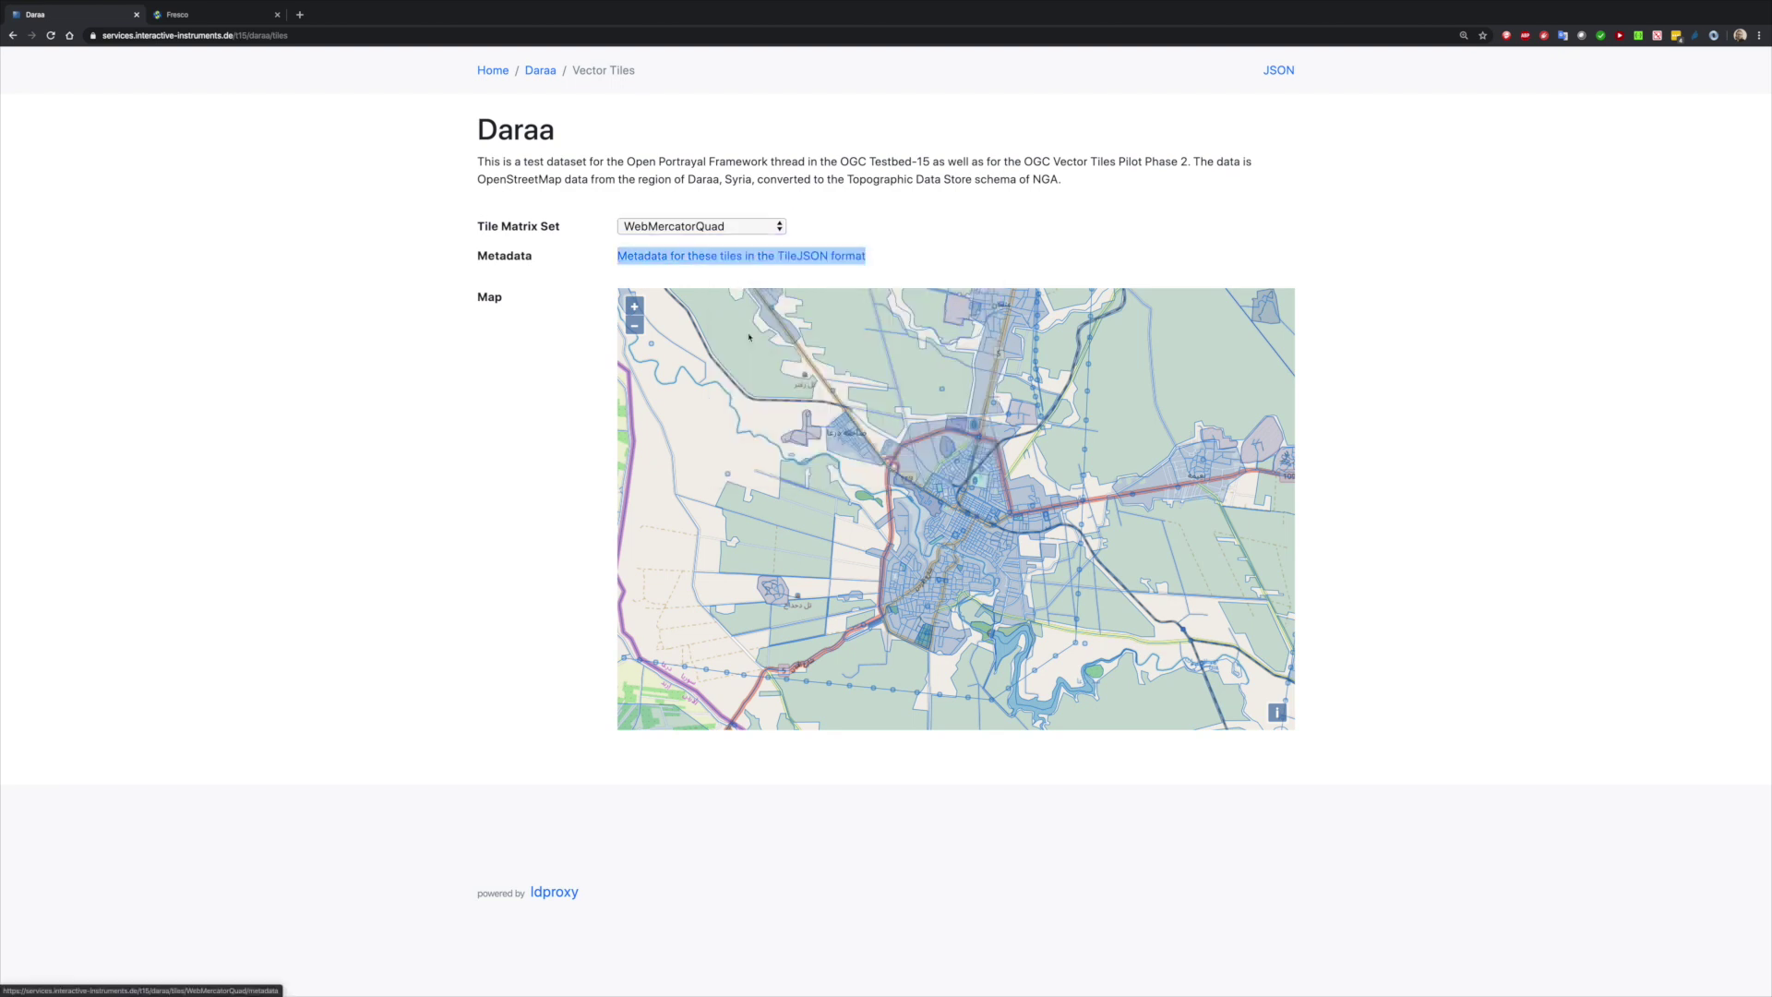
{"action": "left_click", "coordinate": [238, 18]}
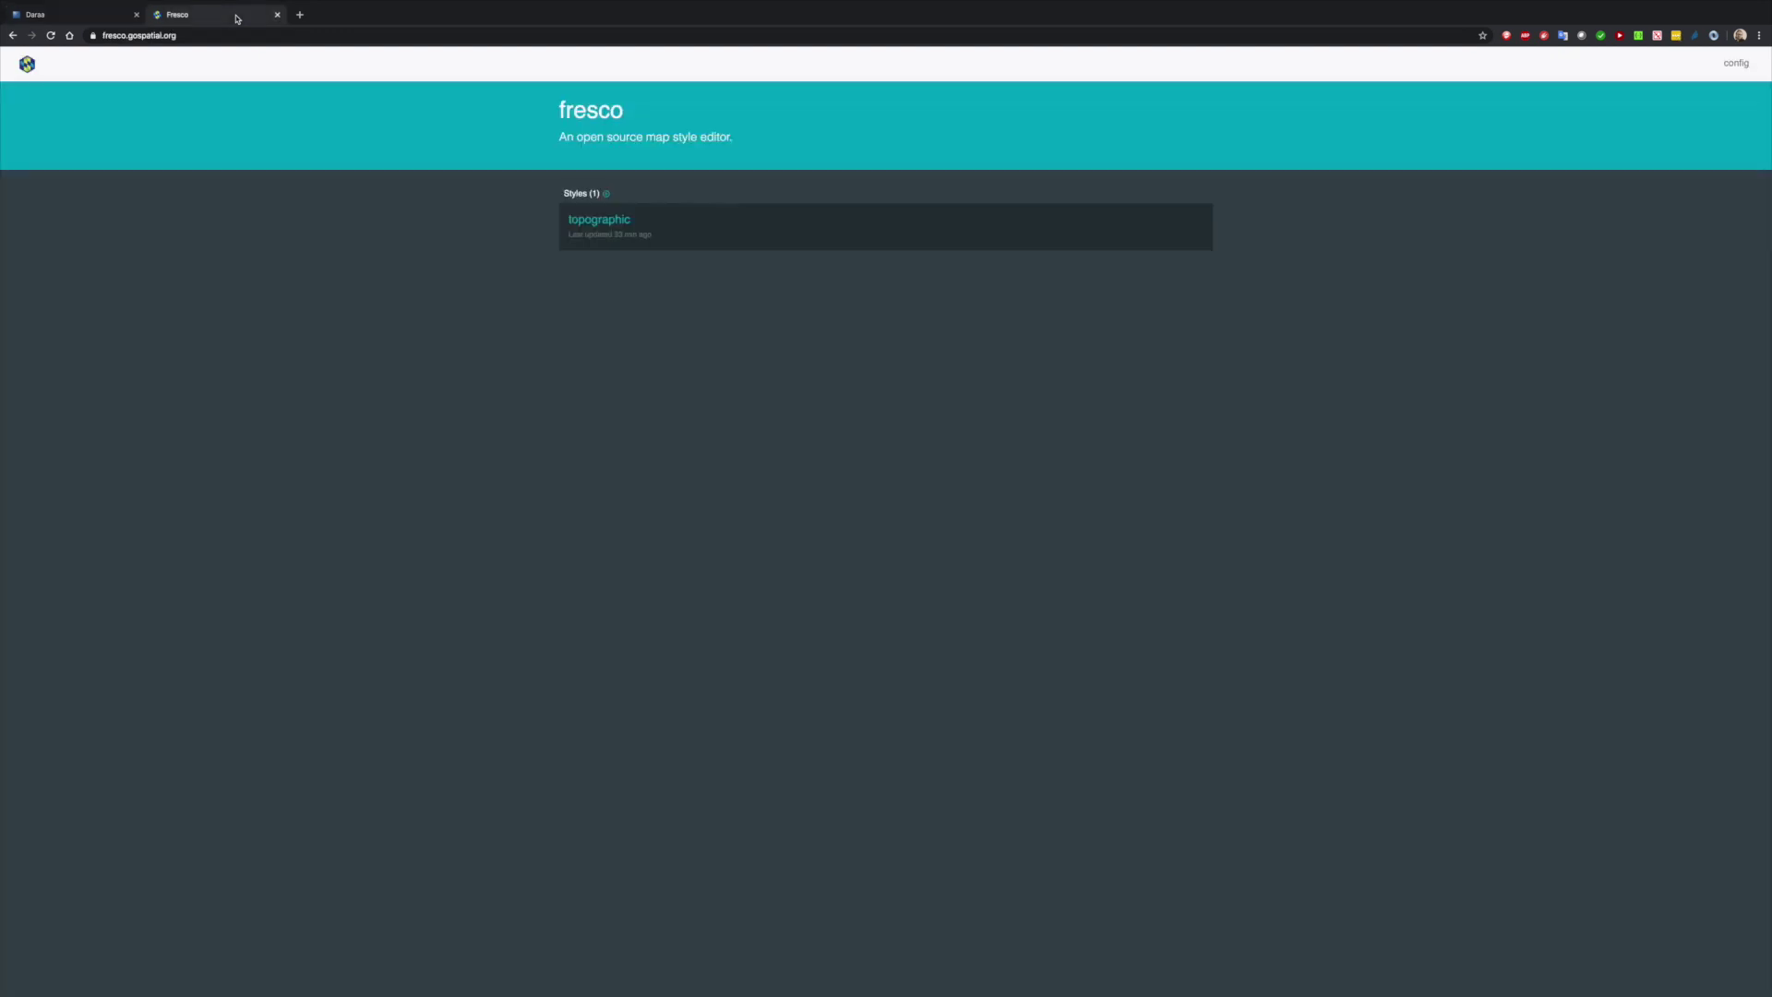
Step: Create a style from the pasted Daraa TileJSON URL and inspect the HydrographySrf layer definition
{"action": "left_click", "coordinate": [609, 194]}
{"action": "left_click", "coordinate": [677, 217]}
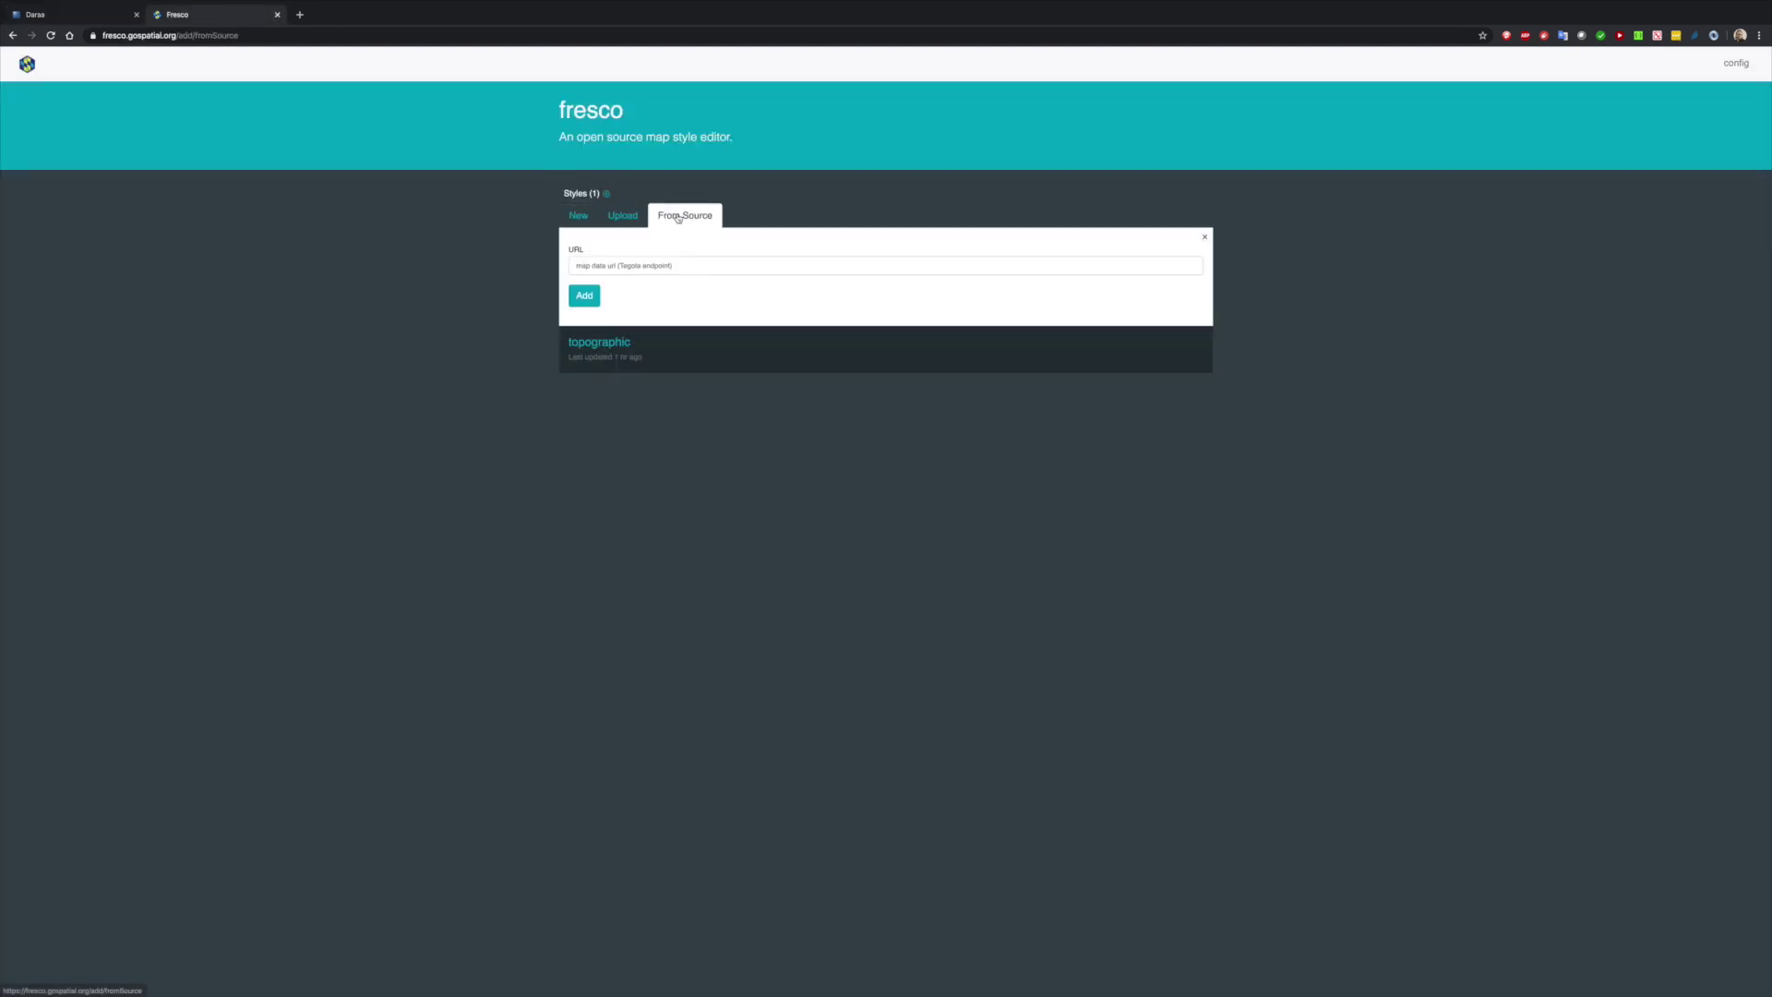
{"action": "left_click", "coordinate": [659, 264]}
{"action": "key", "text": "ctrl+v"}
{"action": "left_click", "coordinate": [584, 295]}
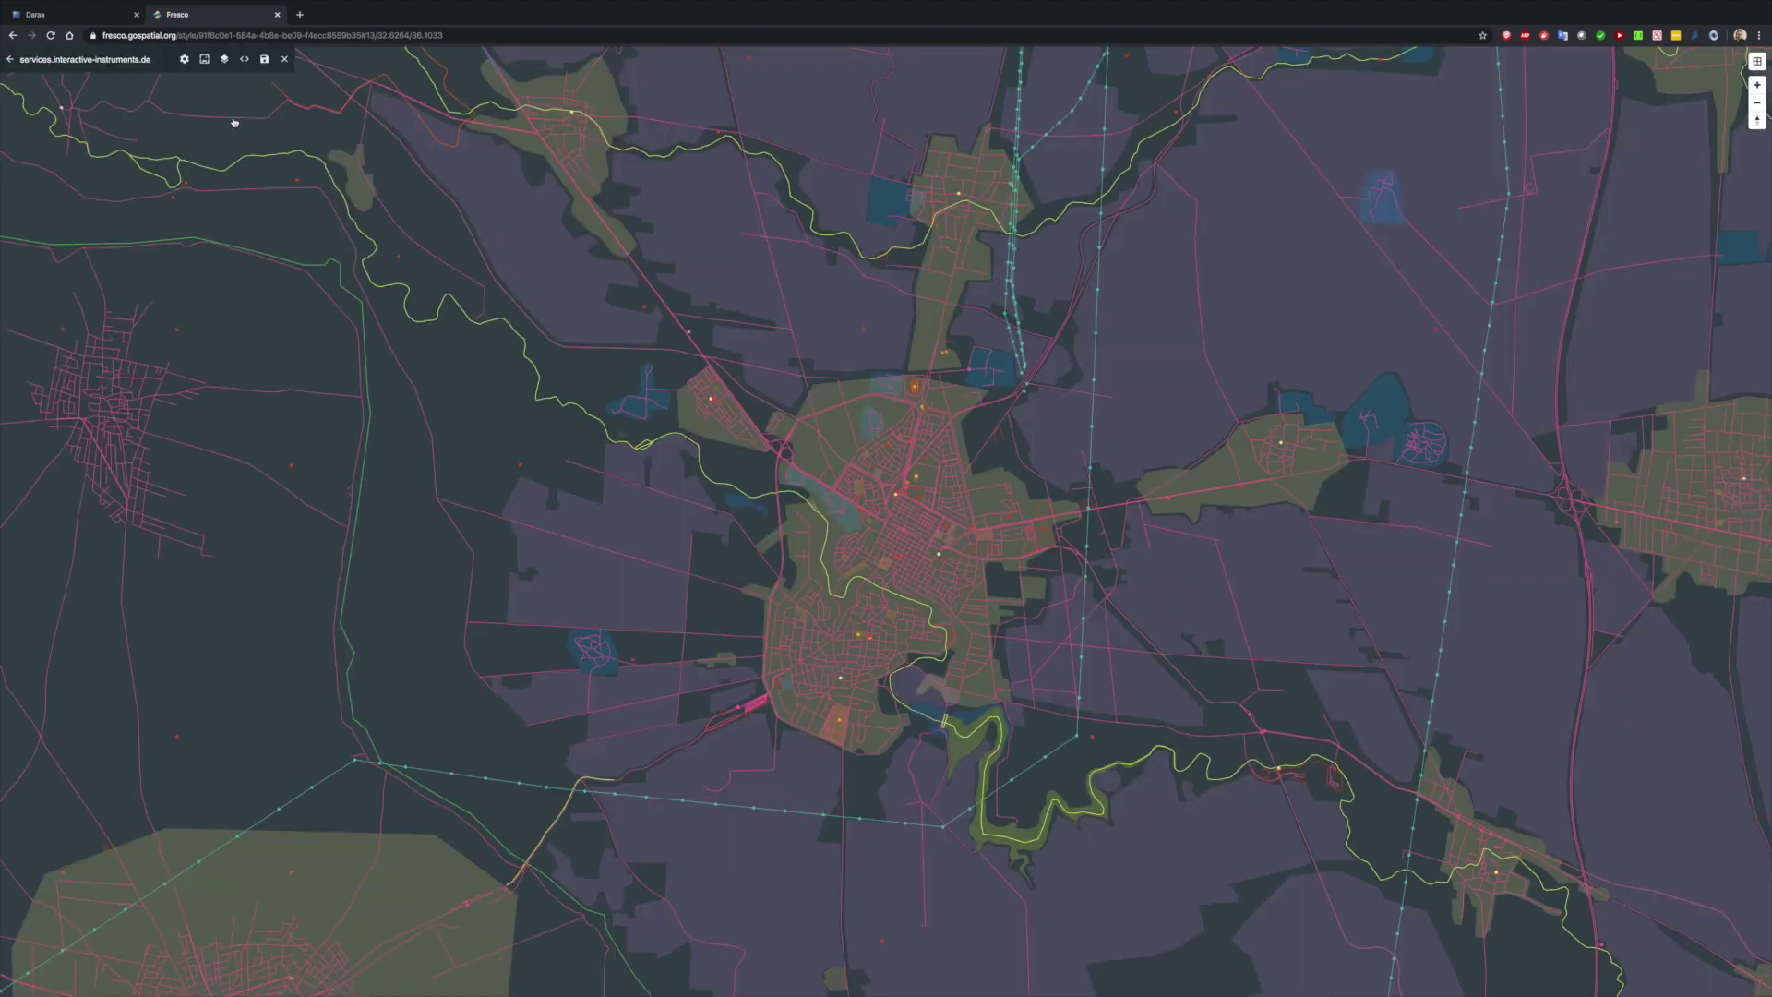
{"action": "left_click", "coordinate": [224, 59]}
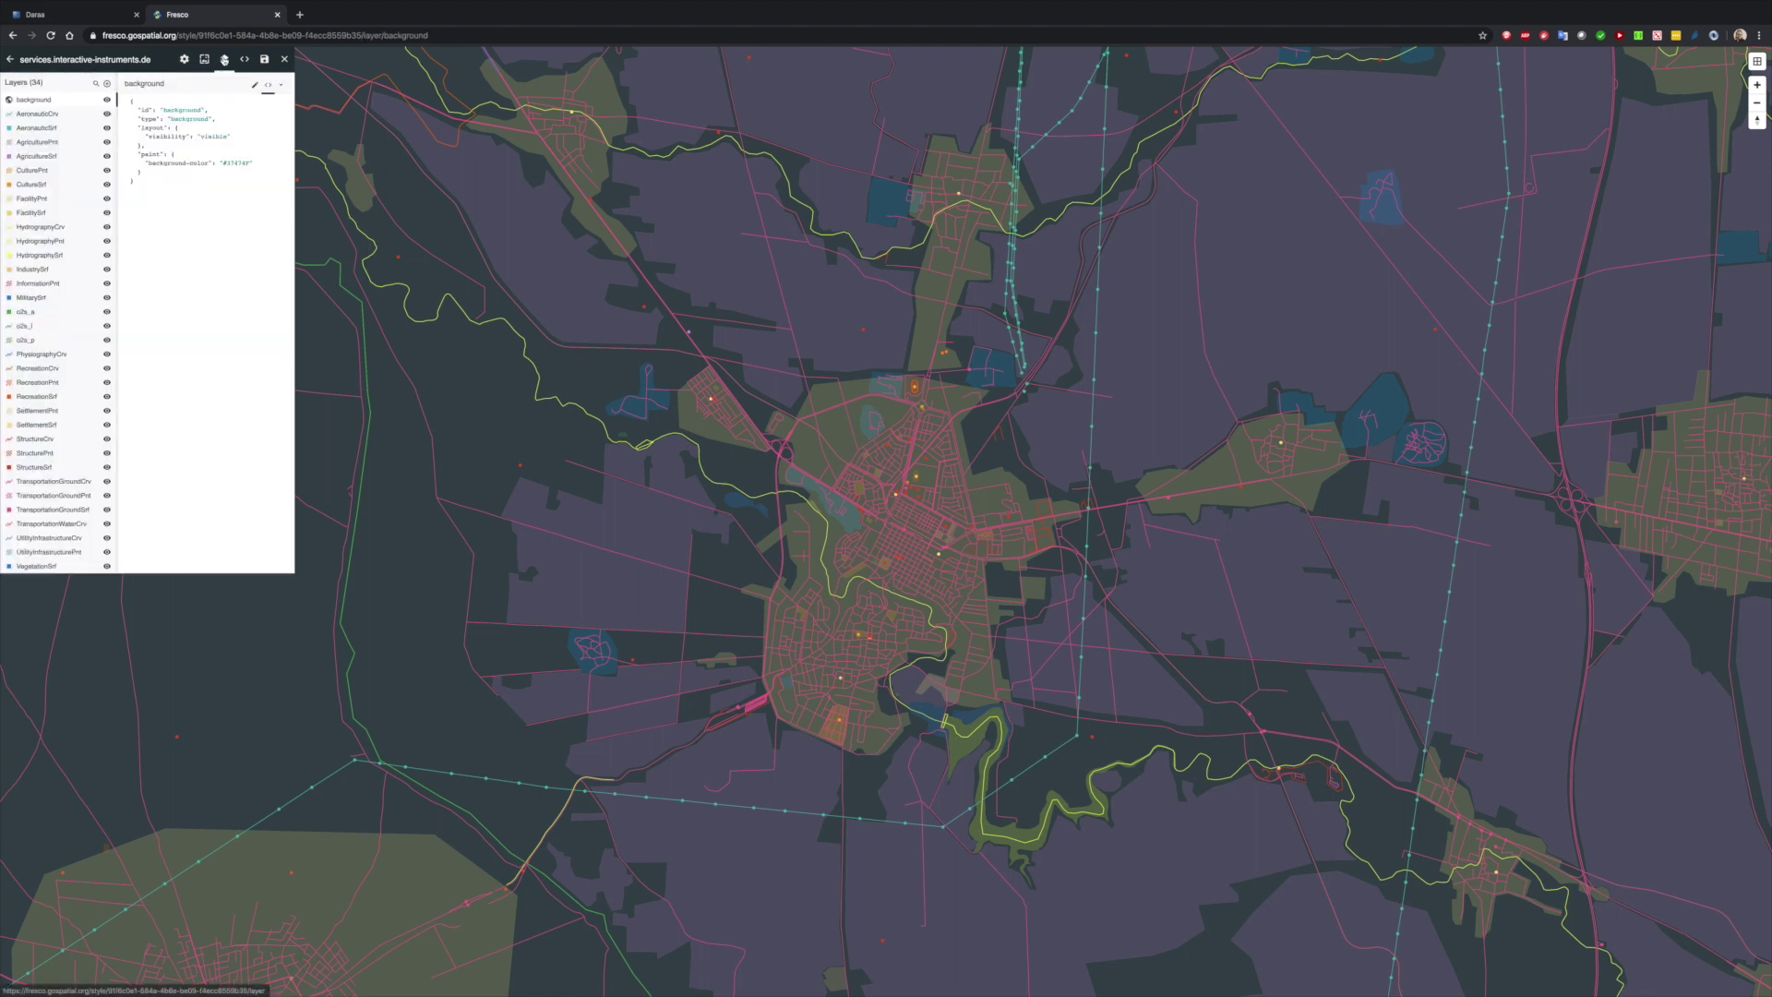
{"action": "left_click", "coordinate": [50, 257]}
Step: Set the HydrographySrf fill colour to blue (#4a90e2)
{"action": "left_click", "coordinate": [255, 85]}
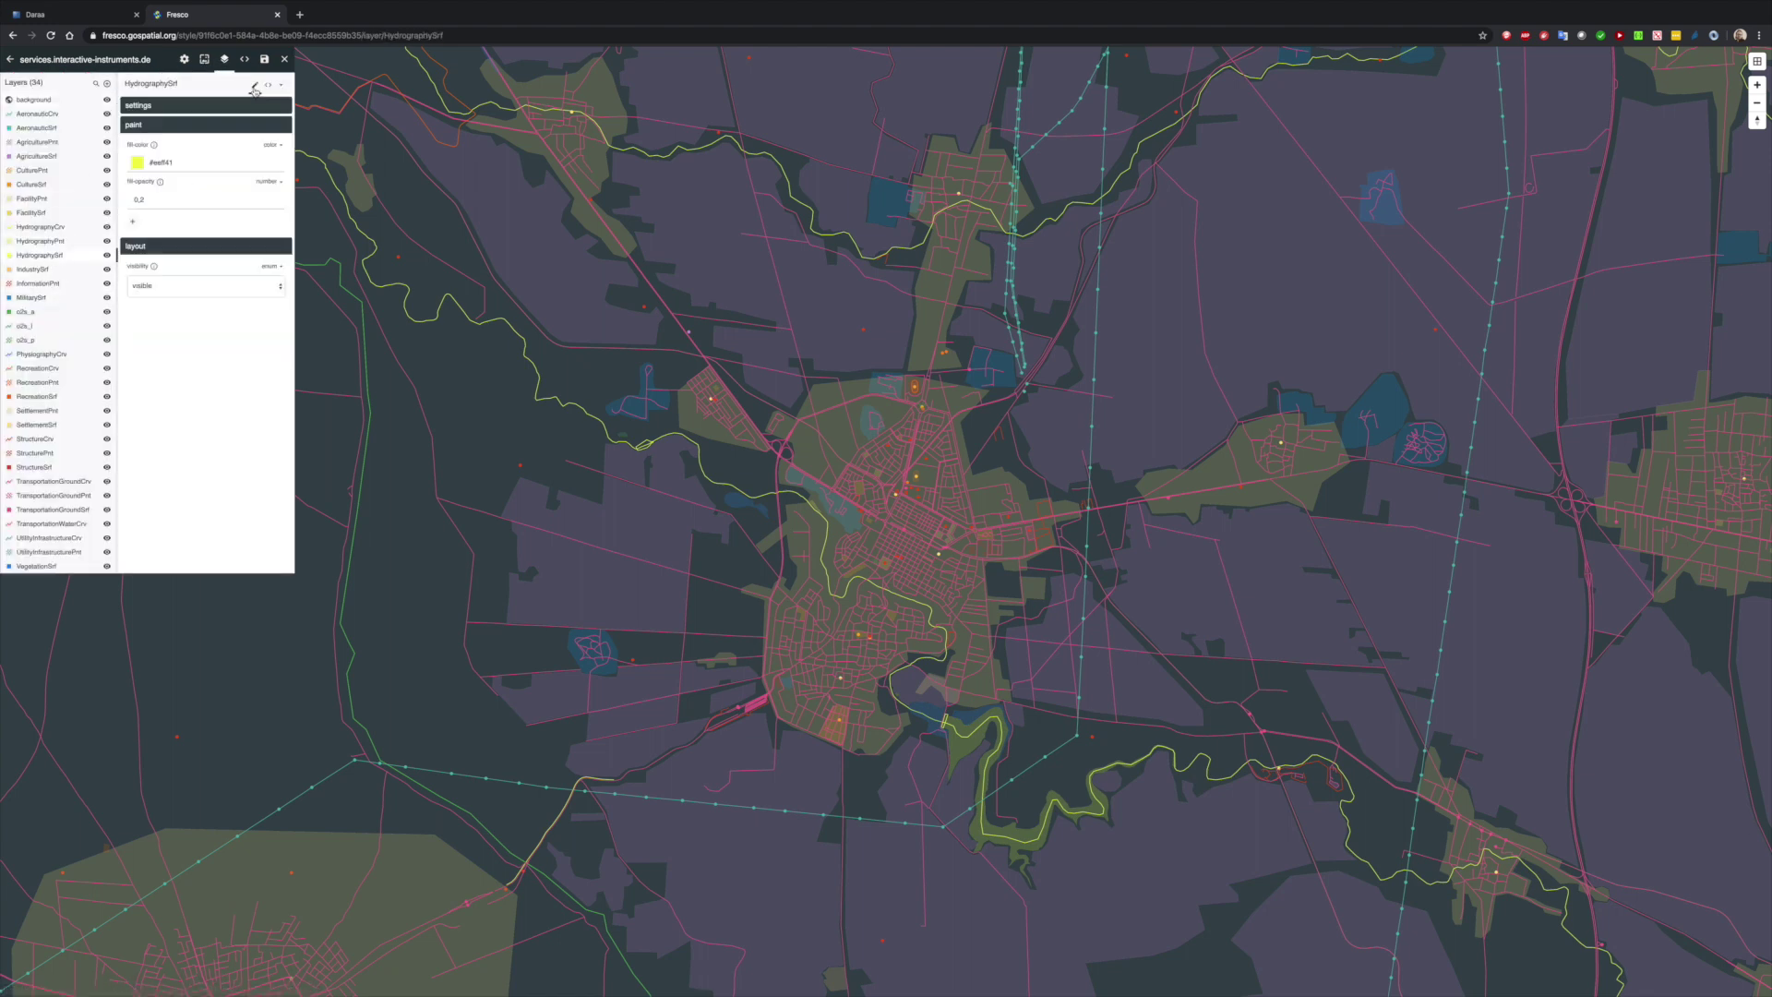
{"action": "left_click", "coordinate": [138, 163]}
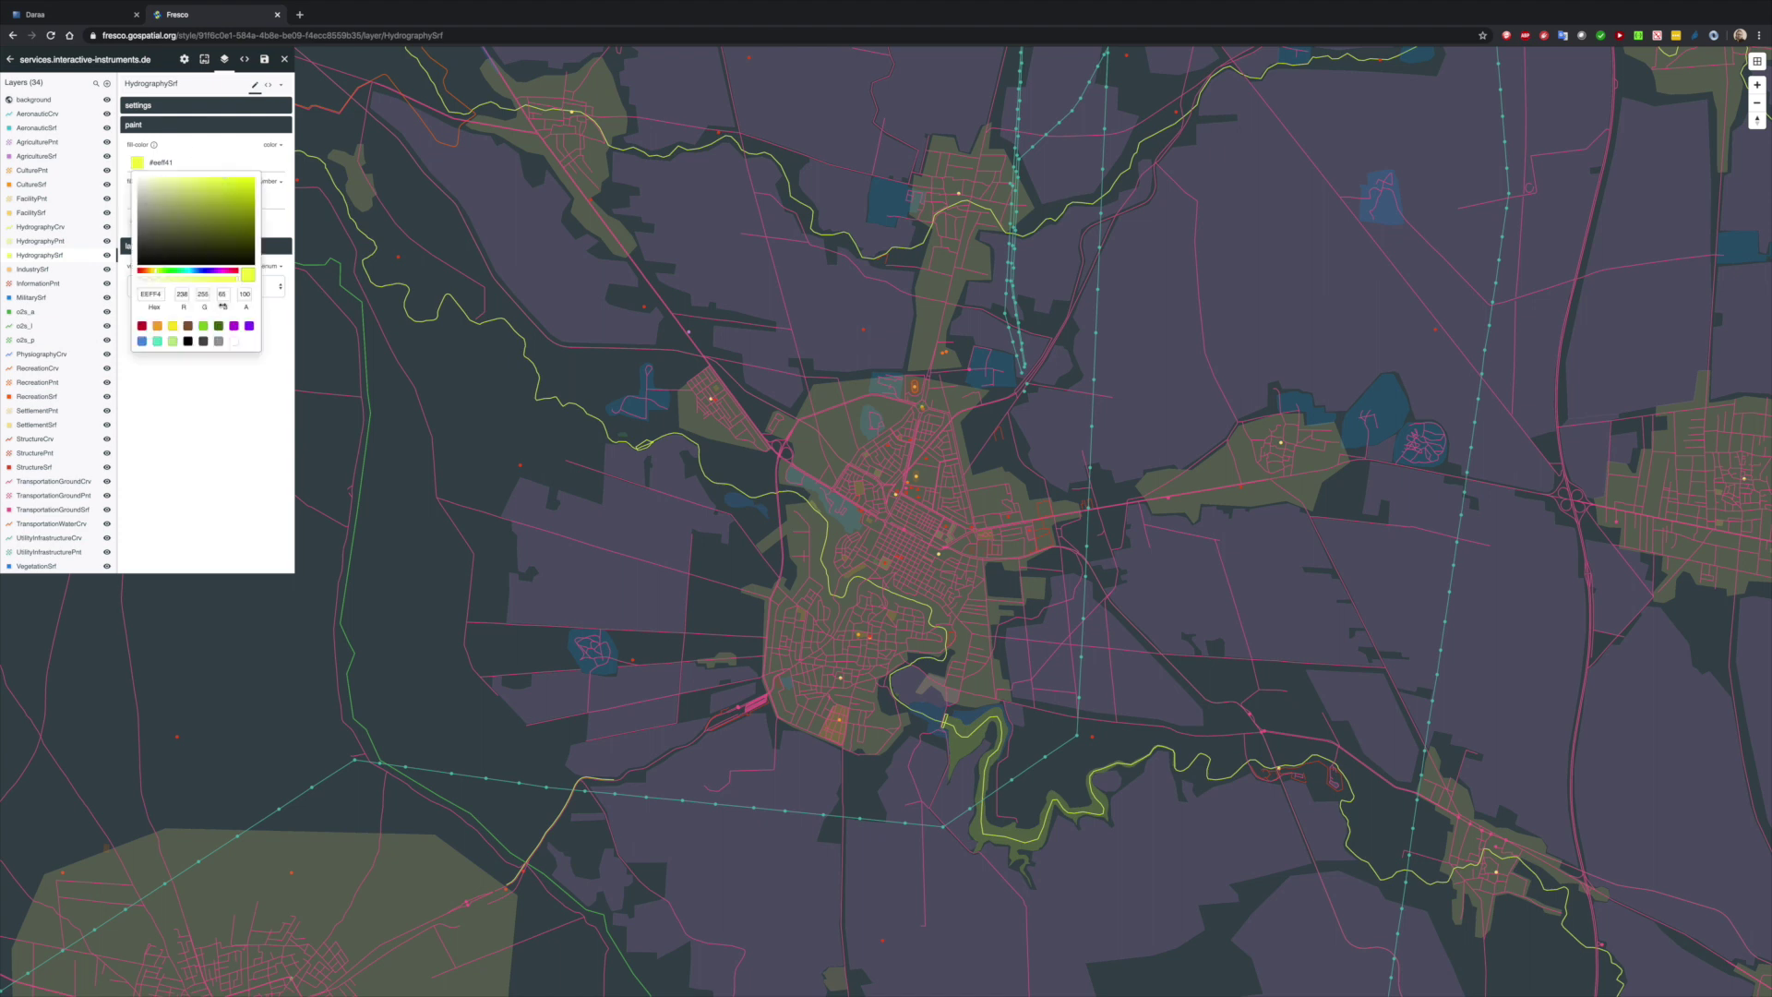
{"action": "left_click", "coordinate": [143, 342]}
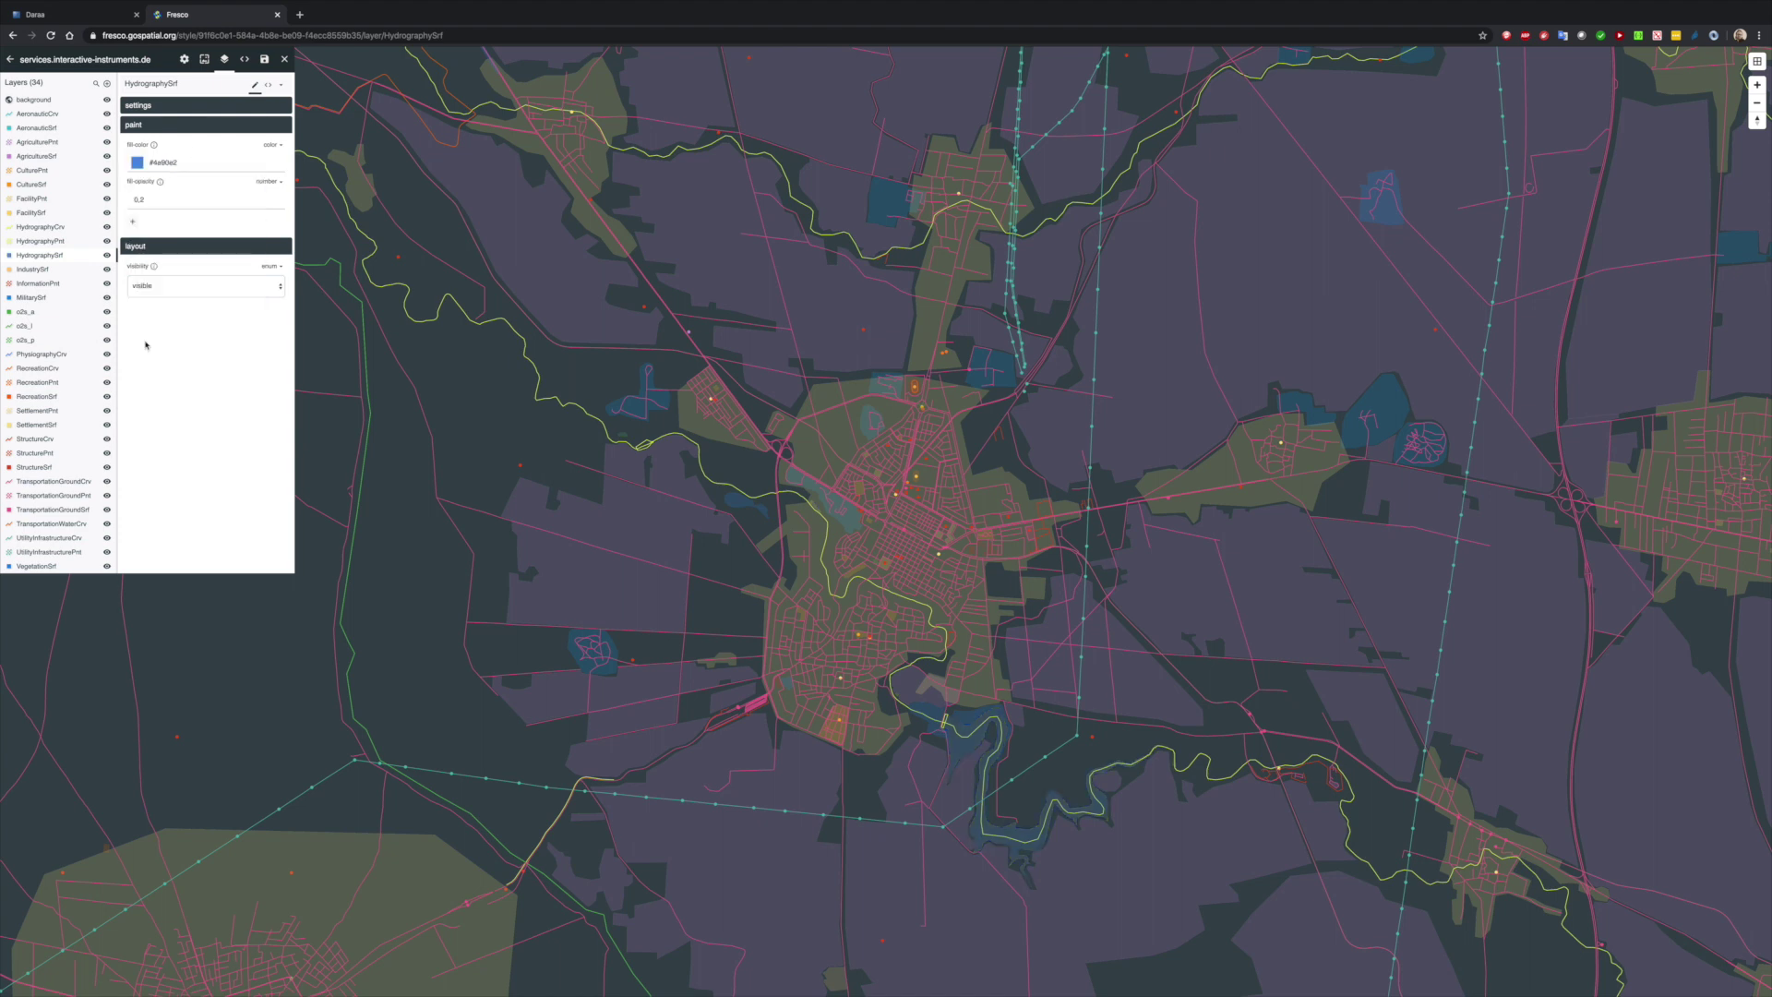
Step: Download the edited style, zoom the topographic map into Daraa, and open the data collections
{"action": "left_click", "coordinate": [265, 61]}
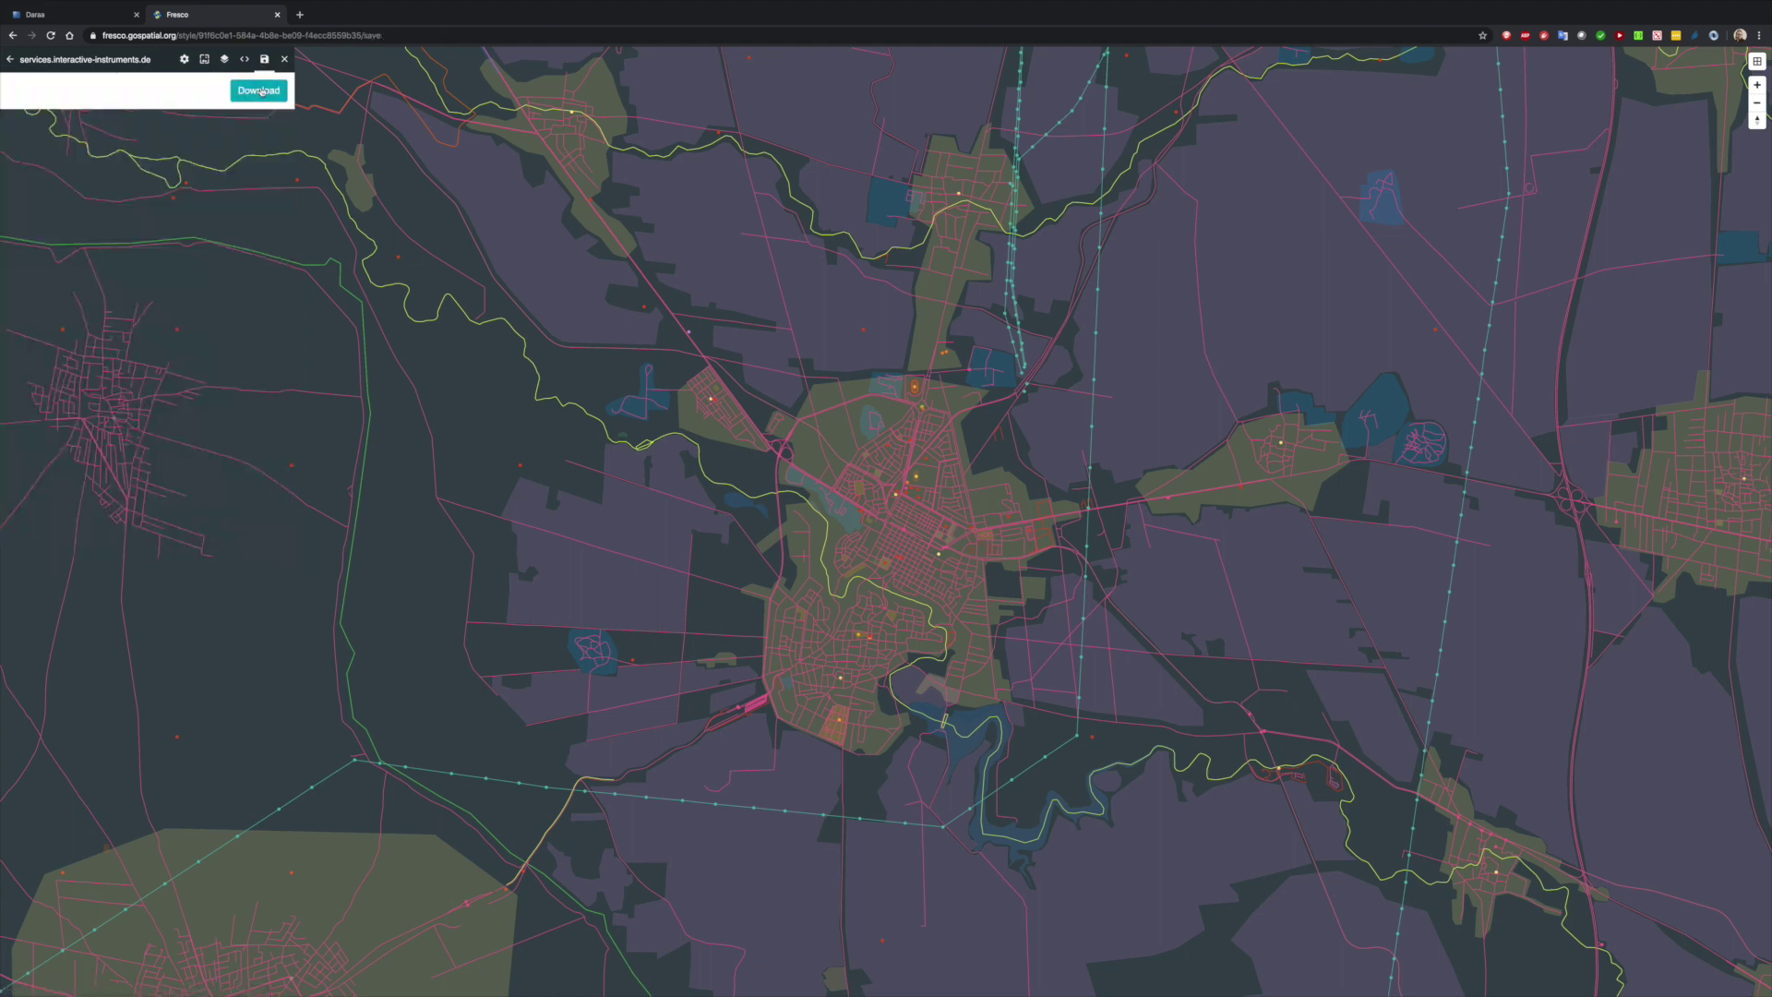
{"action": "left_click", "coordinate": [262, 92]}
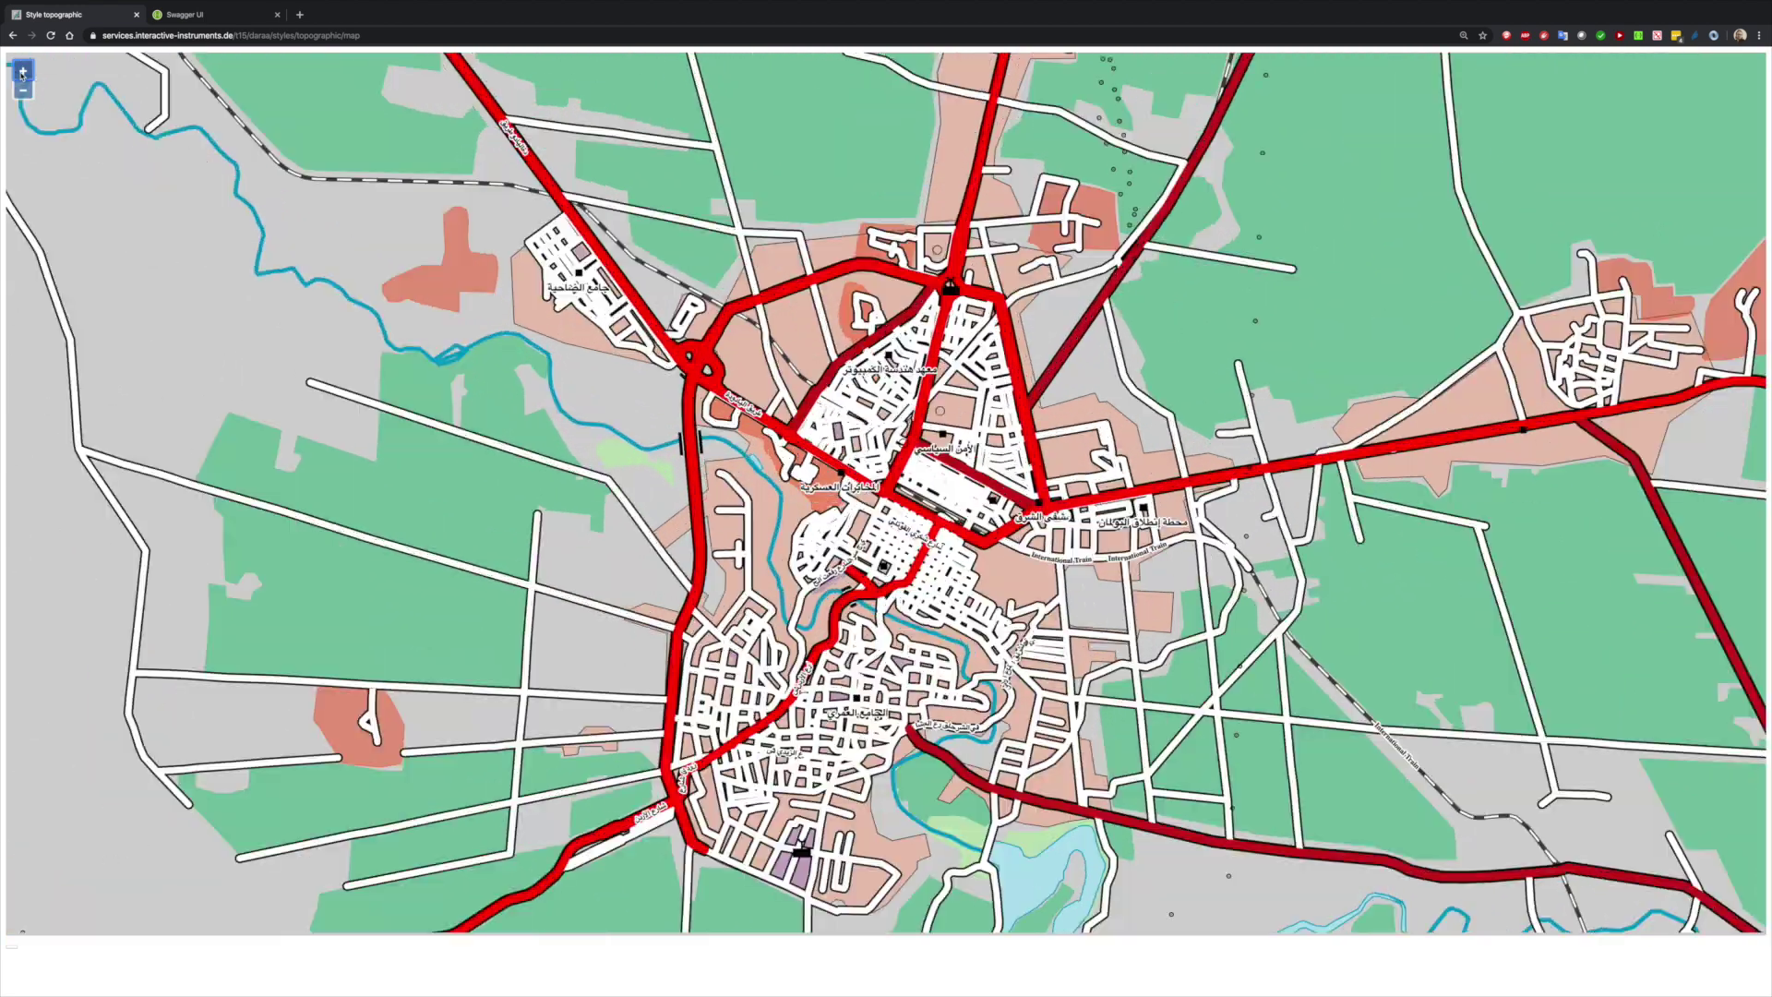
{"action": "left_click", "coordinate": [23, 71]}
{"action": "left_click", "coordinate": [24, 71]}
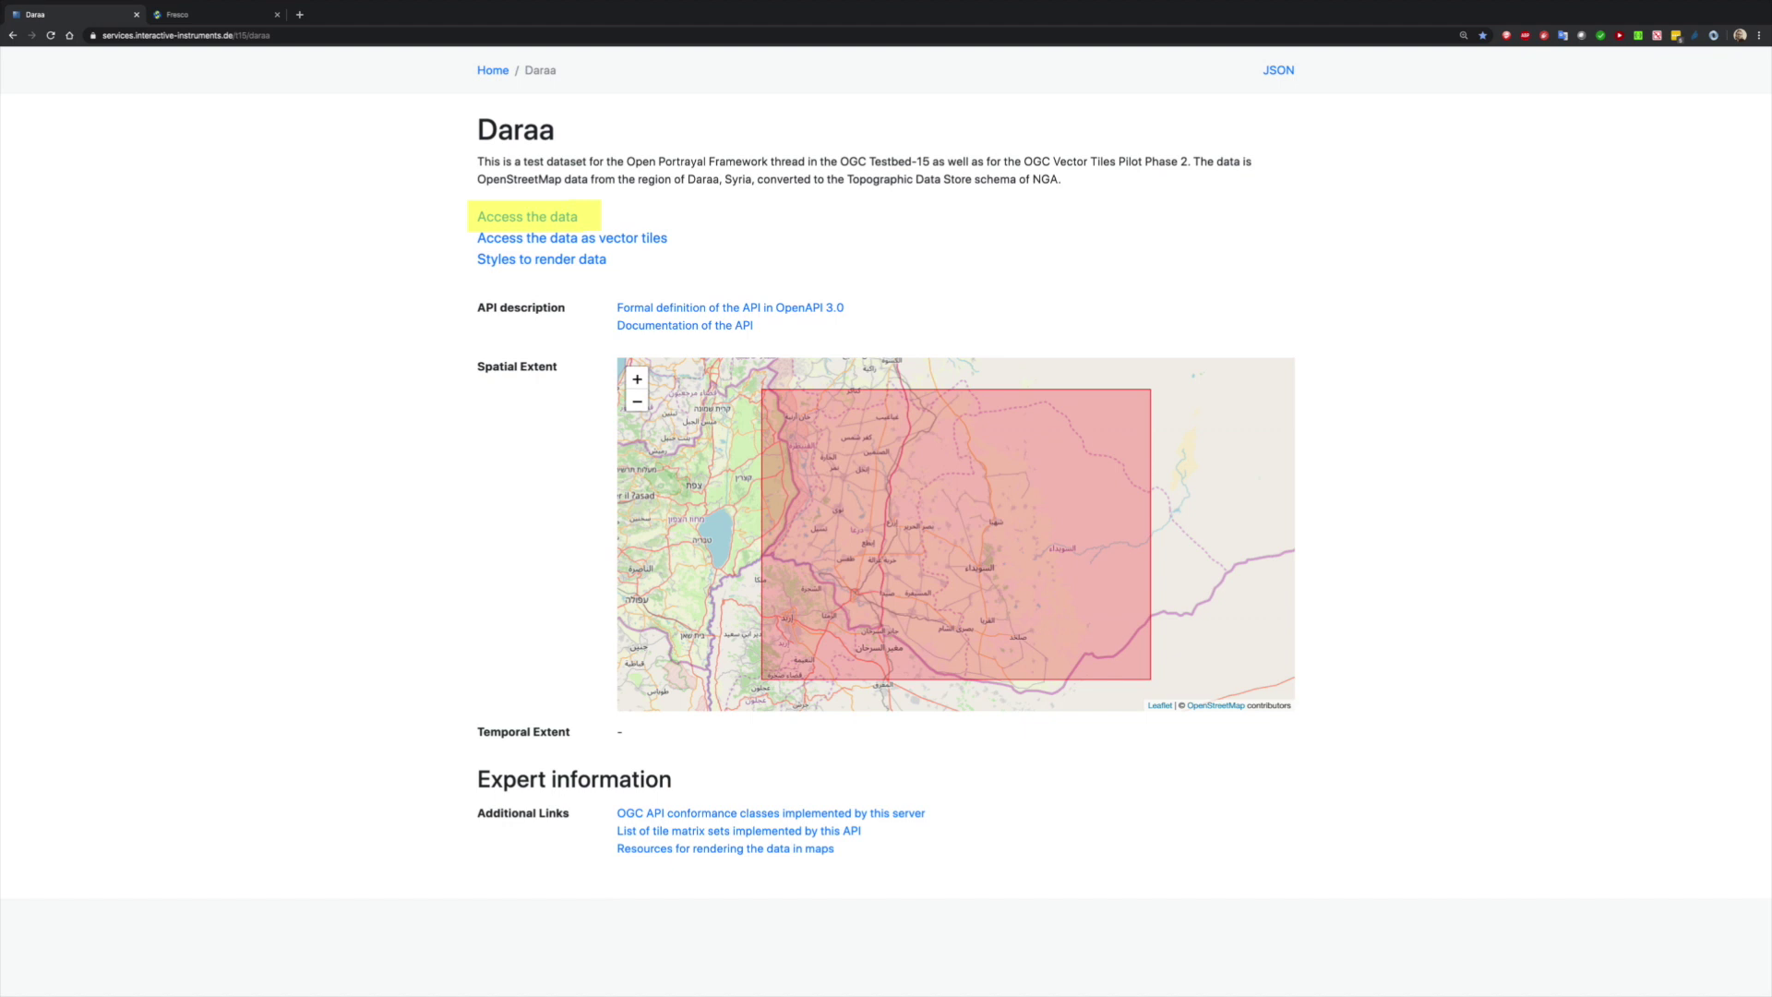
{"action": "left_click", "coordinate": [572, 216]}
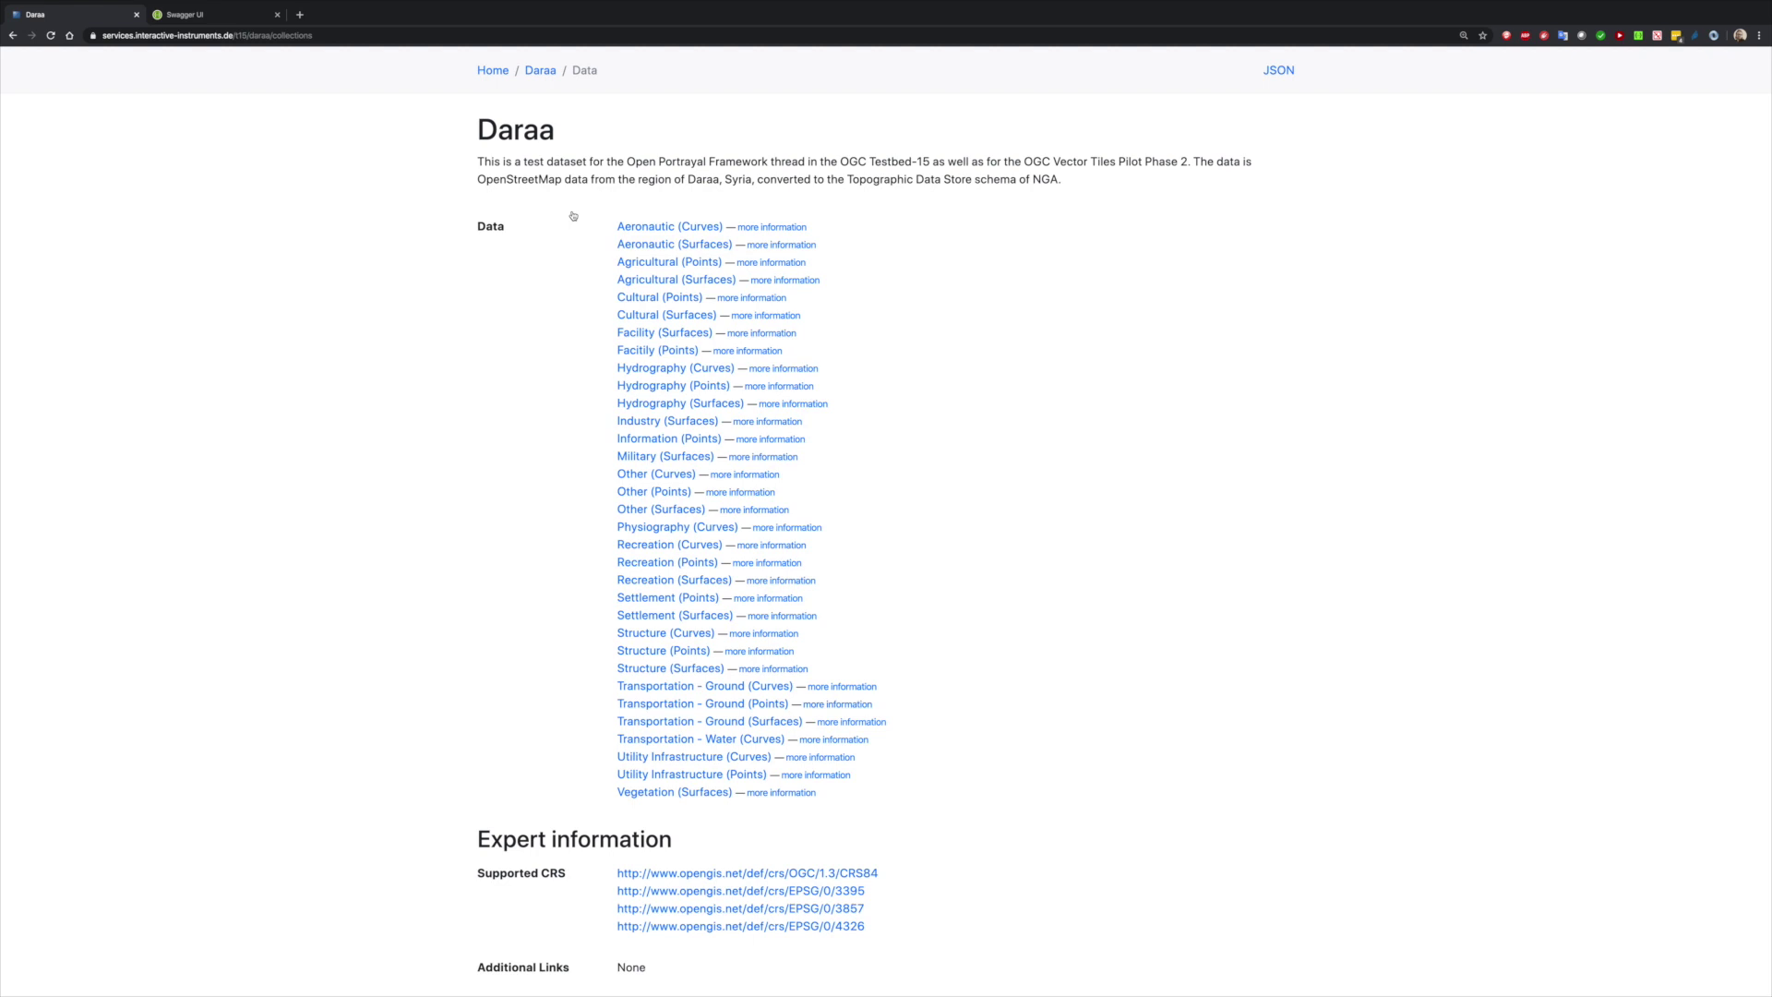
Step: Open Transportation - Ground (Curves), page forward three times, jump to last page 370, and open the filter editor
{"action": "left_click", "coordinate": [687, 687]}
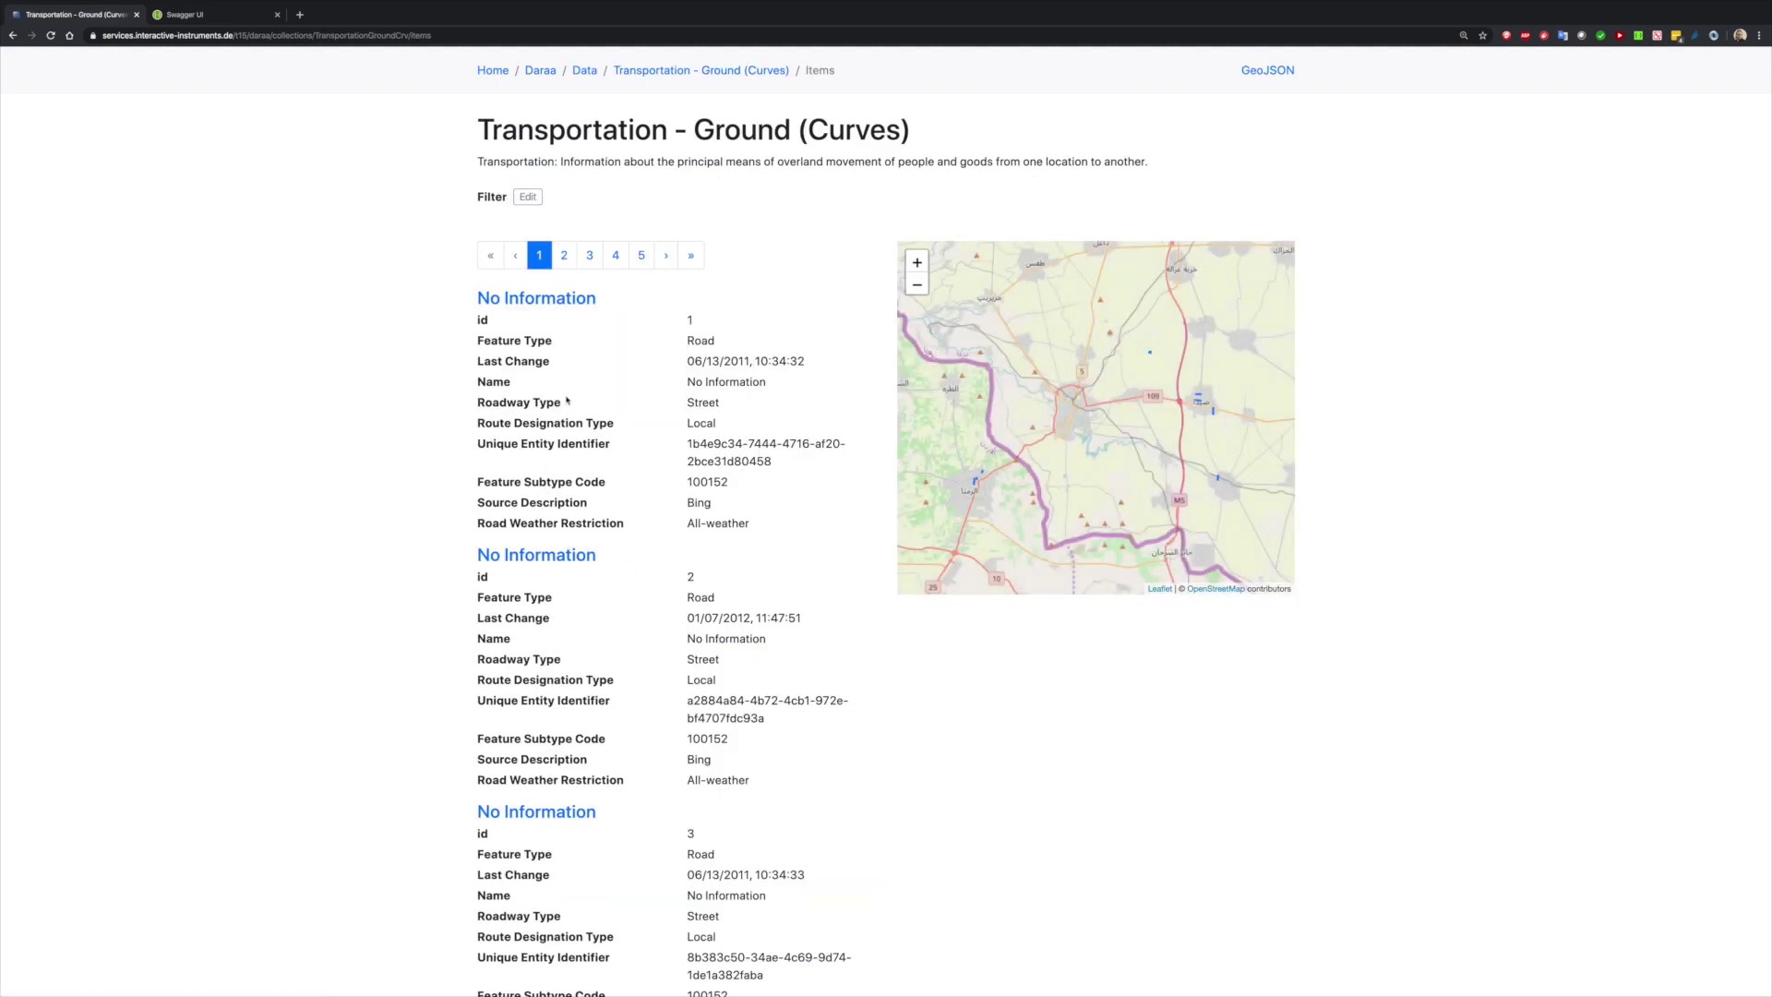
{"action": "left_click", "coordinate": [665, 255]}
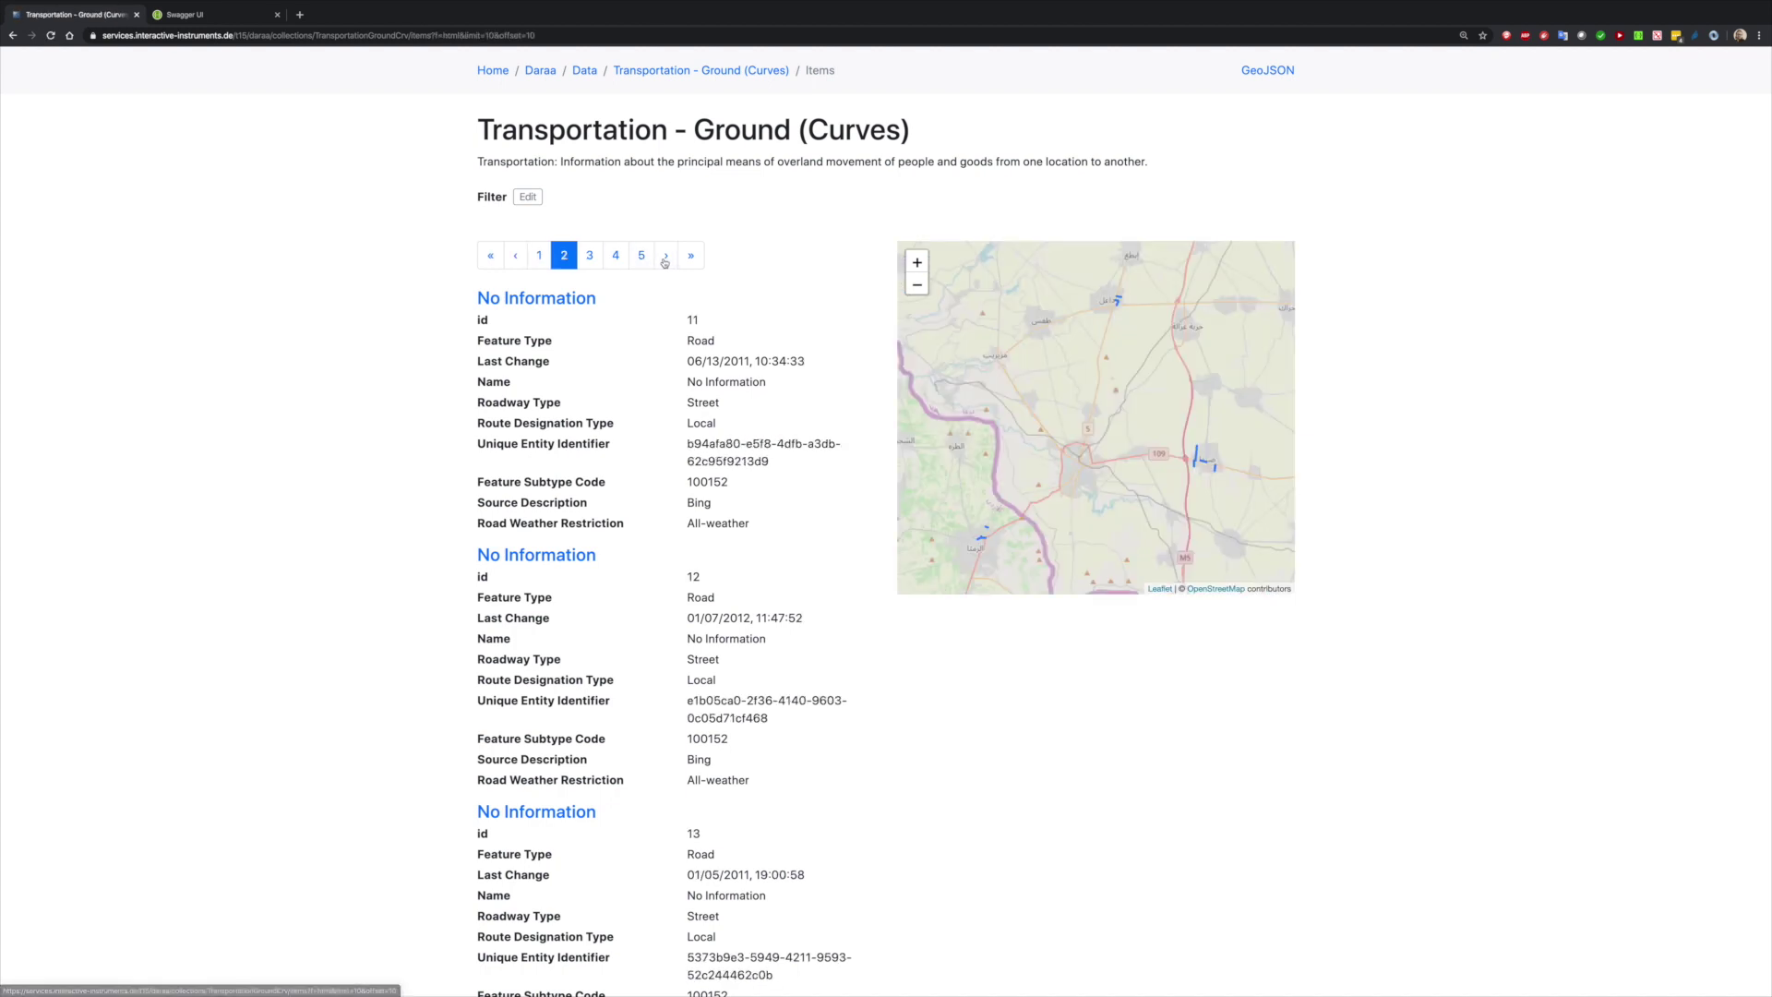
{"action": "left_click", "coordinate": [665, 255]}
{"action": "left_click", "coordinate": [664, 256]}
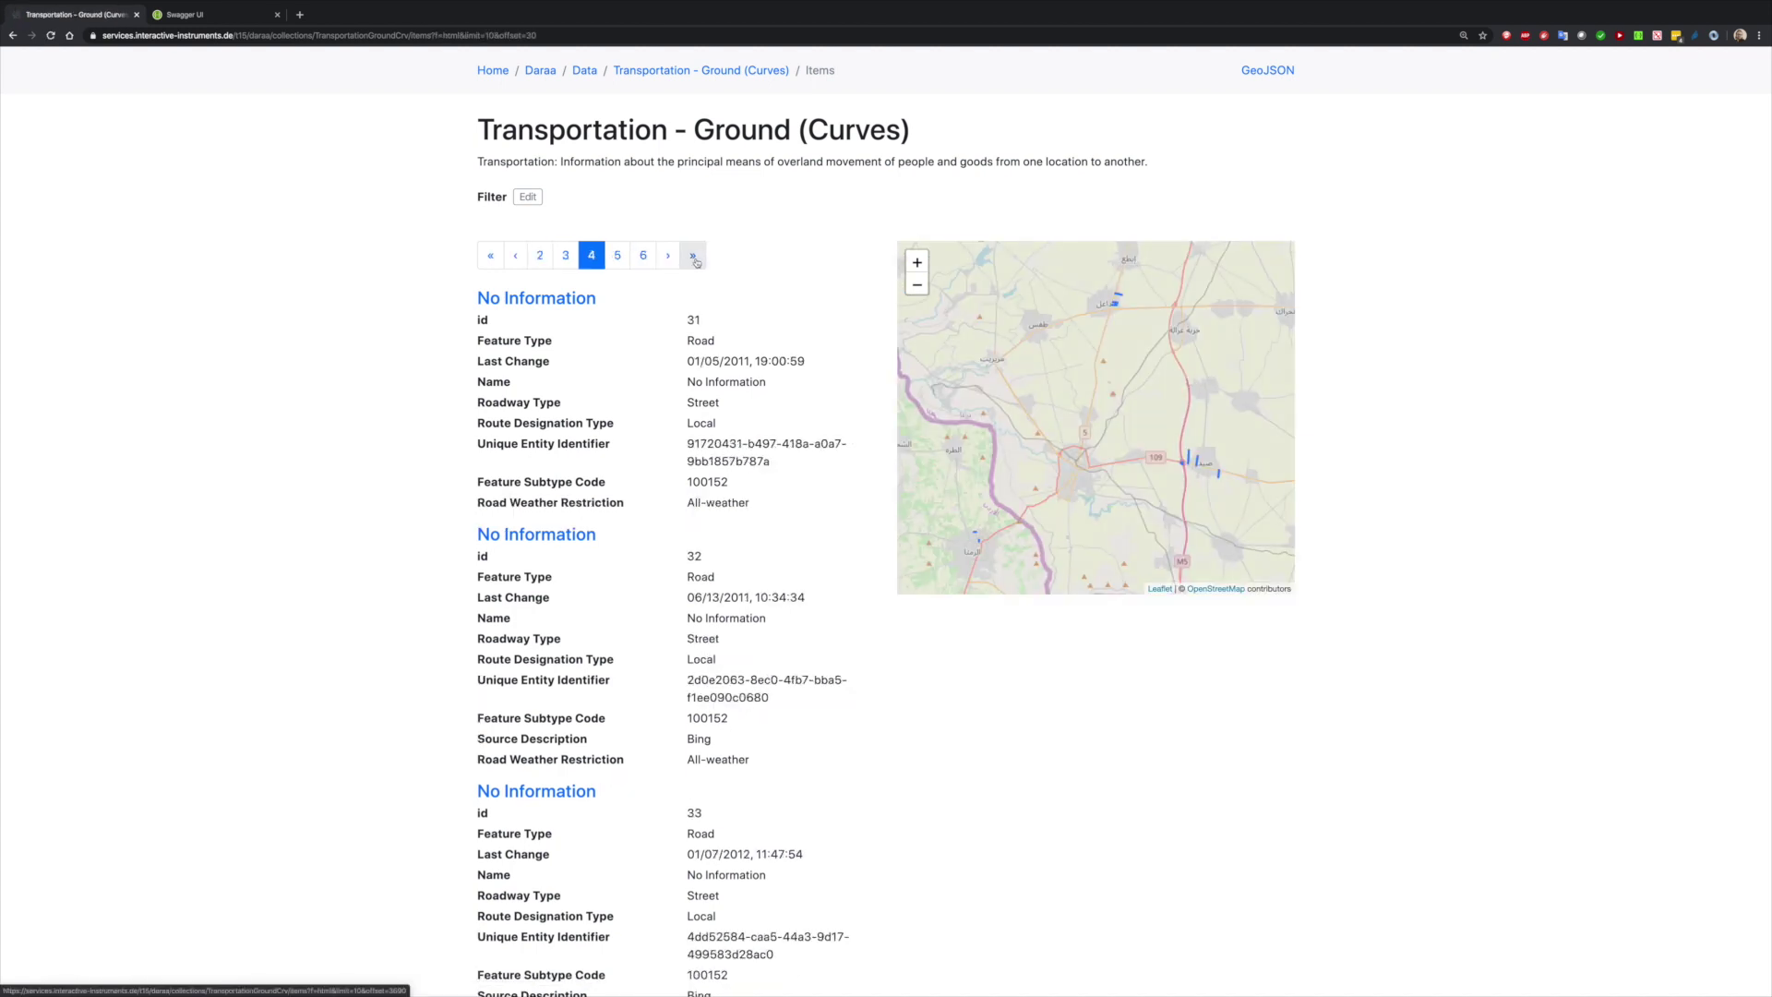
{"action": "left_click", "coordinate": [690, 256]}
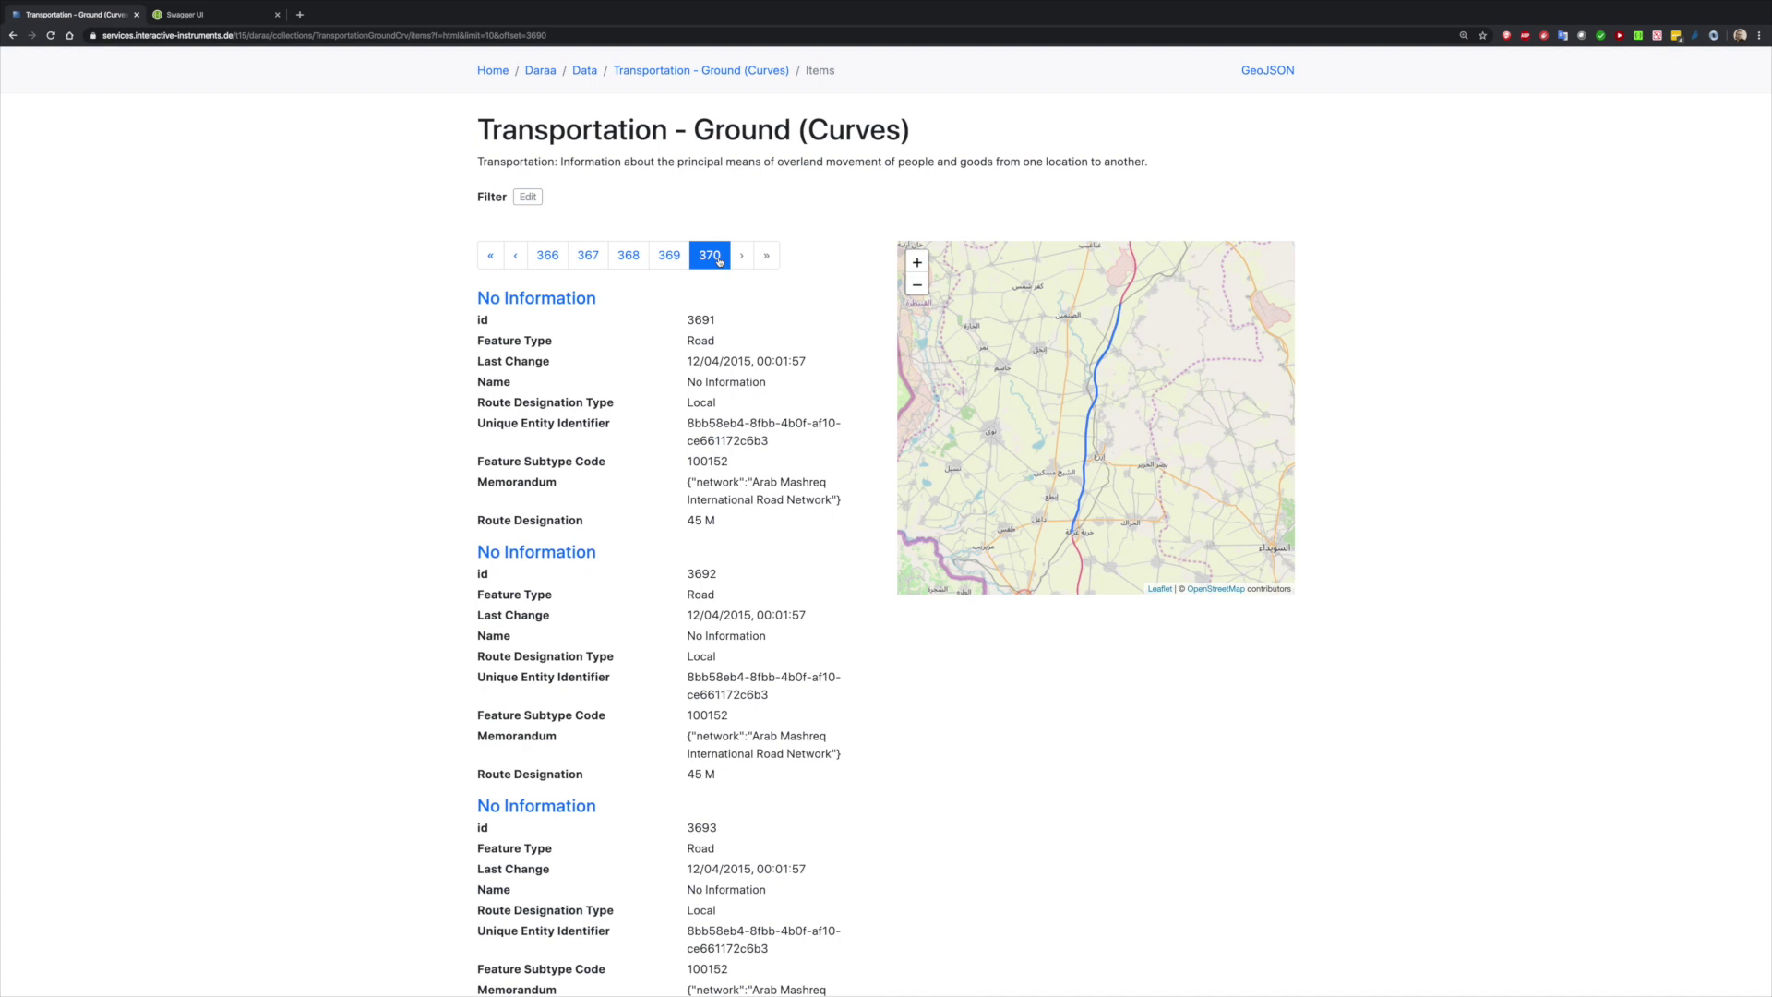
{"action": "left_click", "coordinate": [527, 197]}
Step: Filter the items by F_CODE AN010 (railways) and apply it
{"action": "left_click", "coordinate": [529, 257]}
{"action": "left_click", "coordinate": [517, 269]}
{"action": "left_click", "coordinate": [728, 257]}
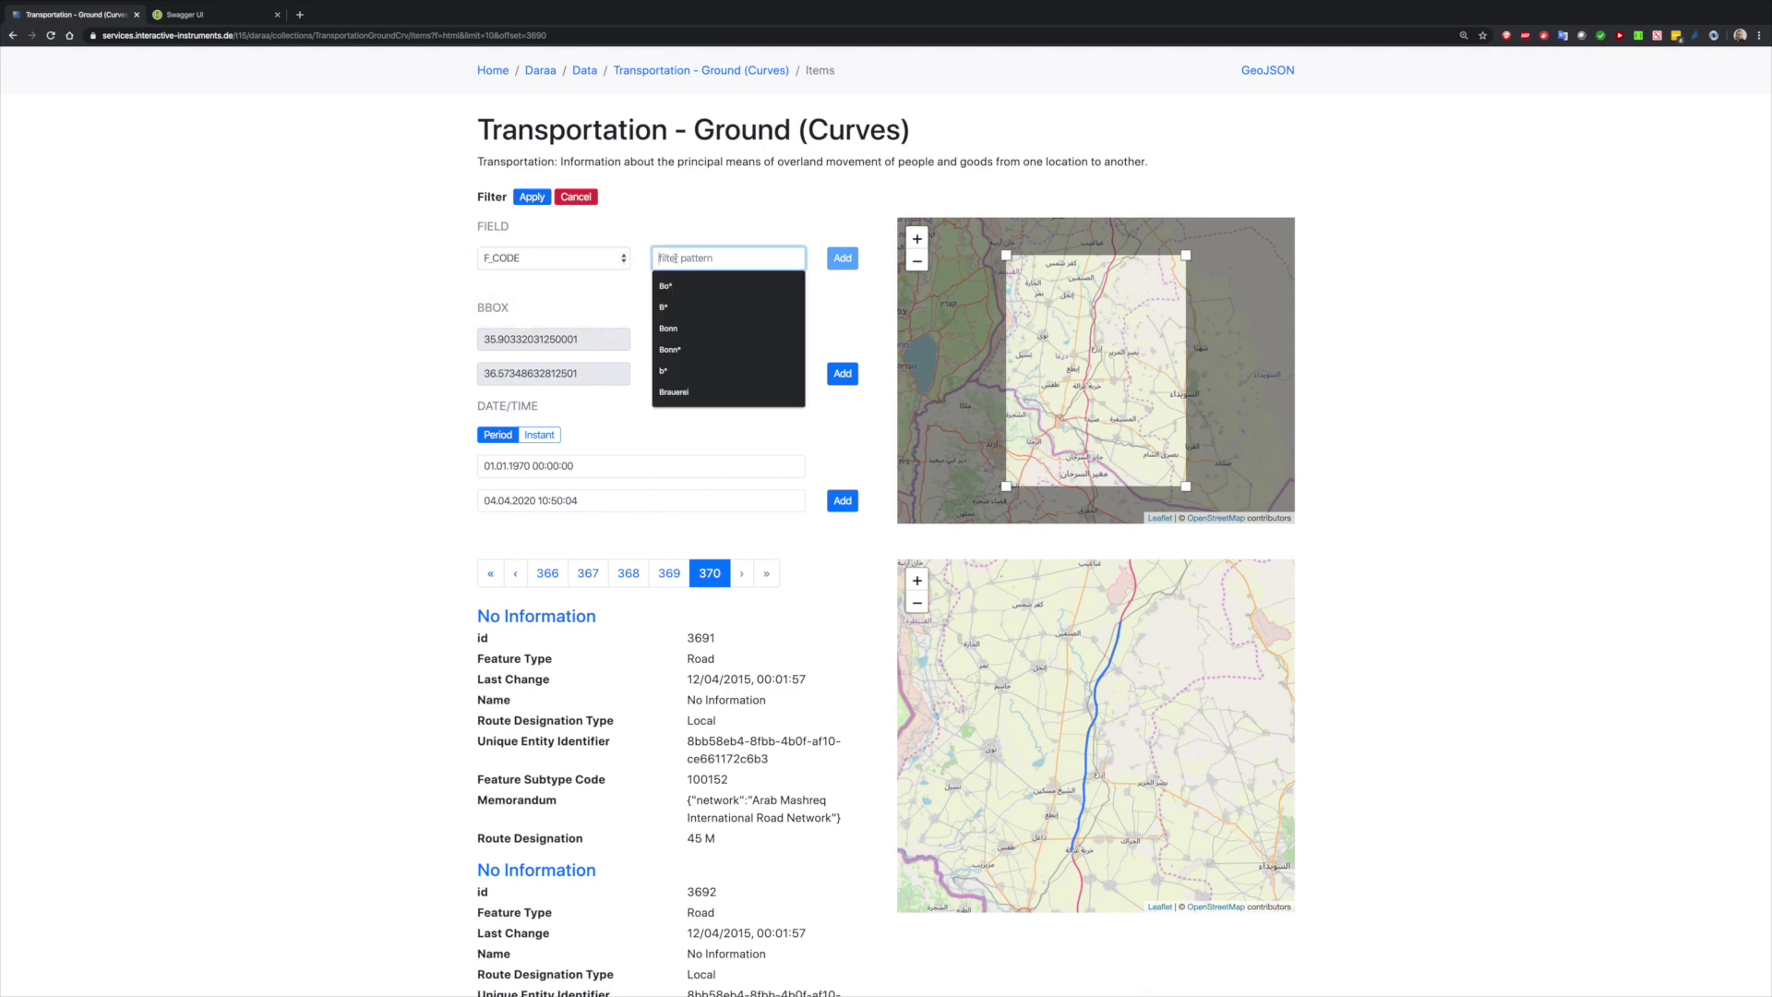
{"action": "type", "text": "AN010"}
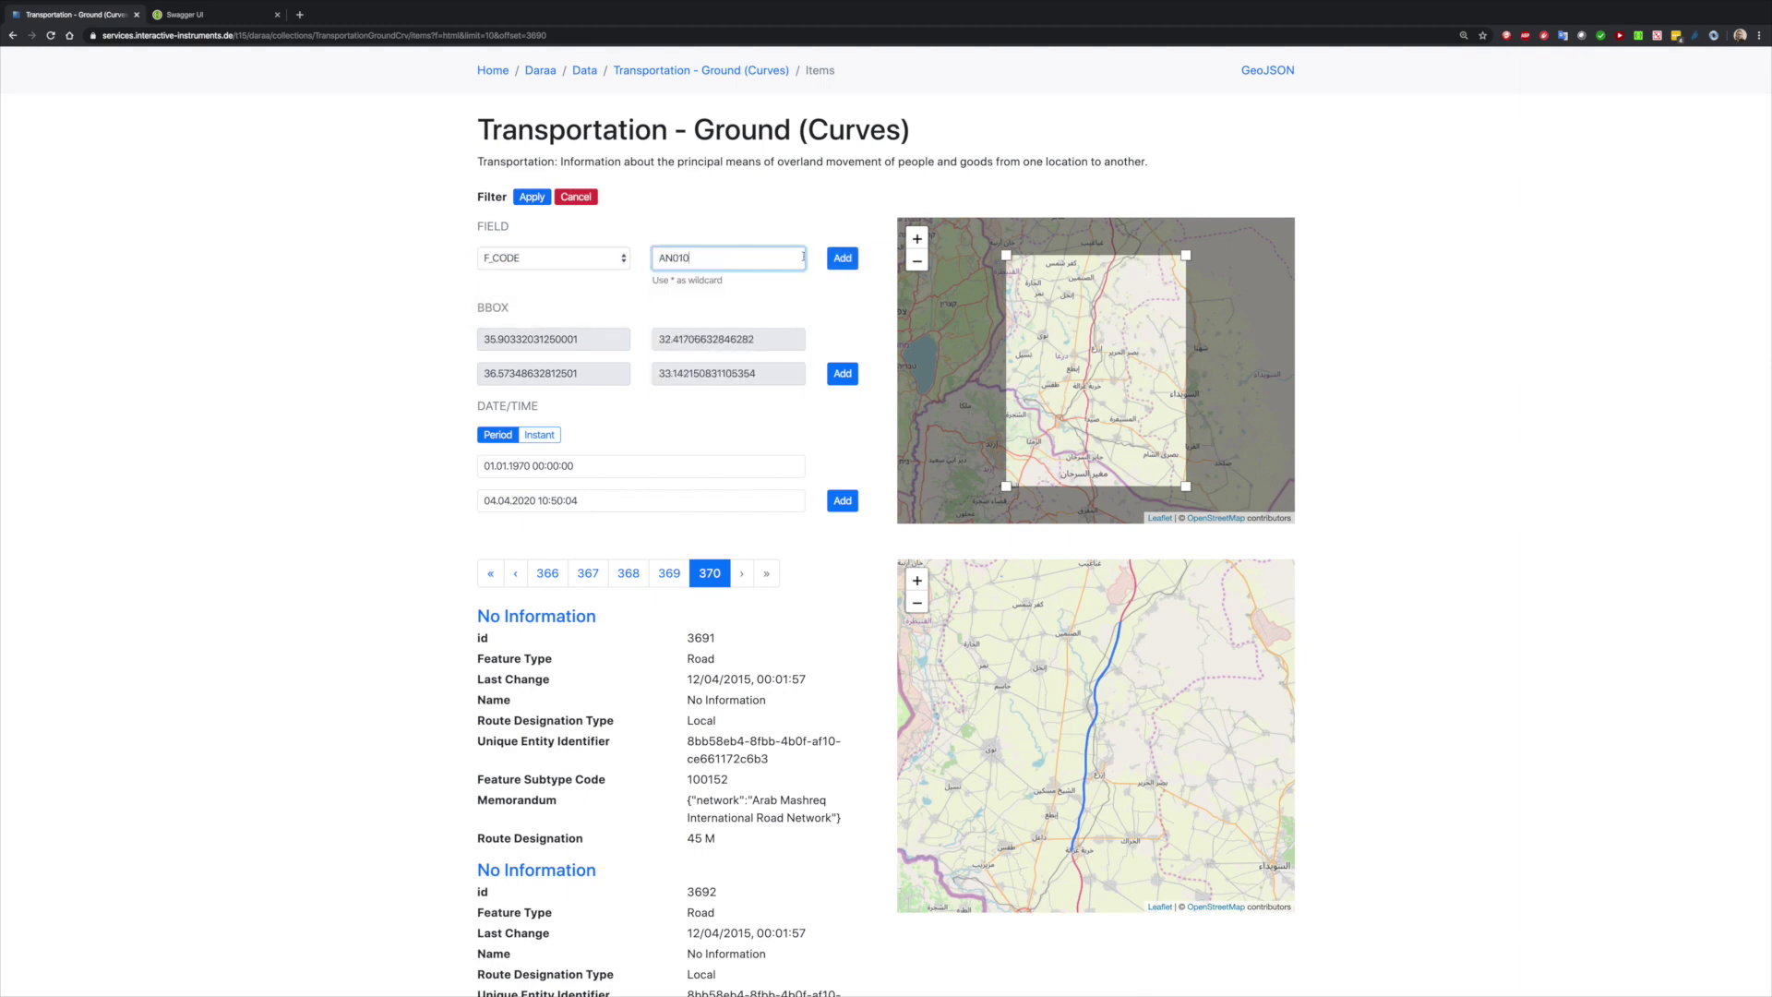
{"action": "left_click", "coordinate": [842, 258]}
{"action": "left_click", "coordinate": [532, 199]}
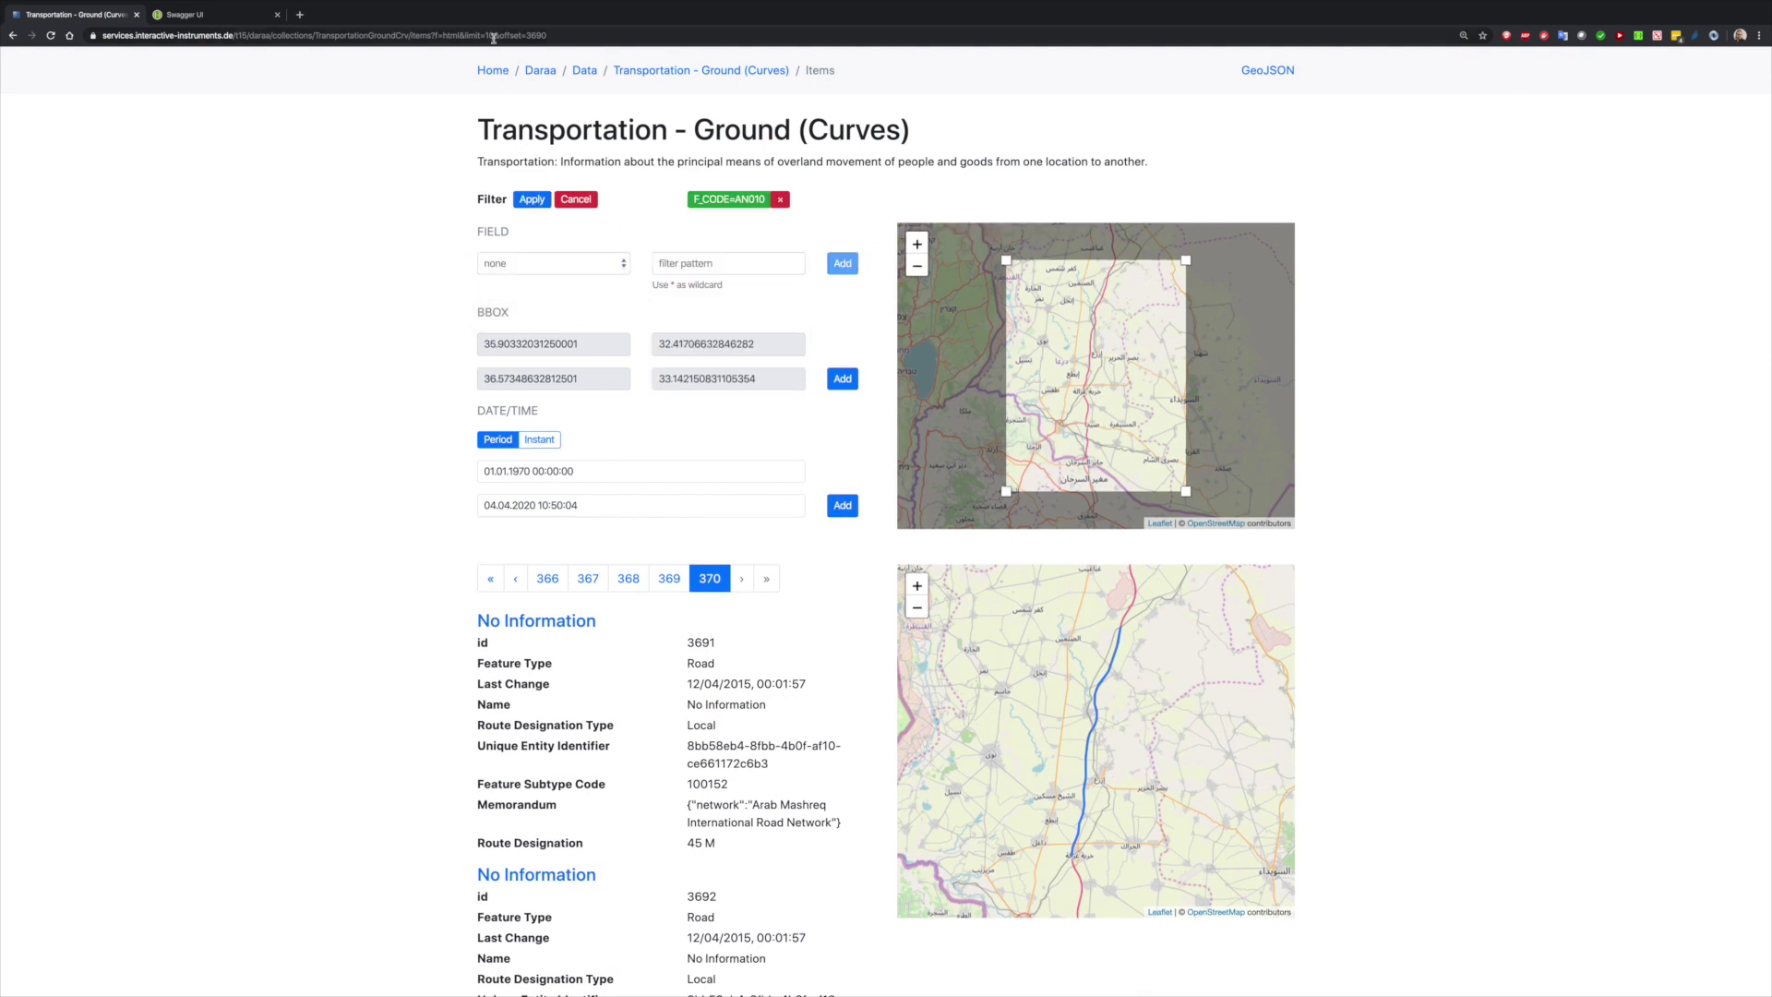
Step: Change the page limit in the URL to 200 items and reload
{"action": "key", "text": "ctrl+l"}
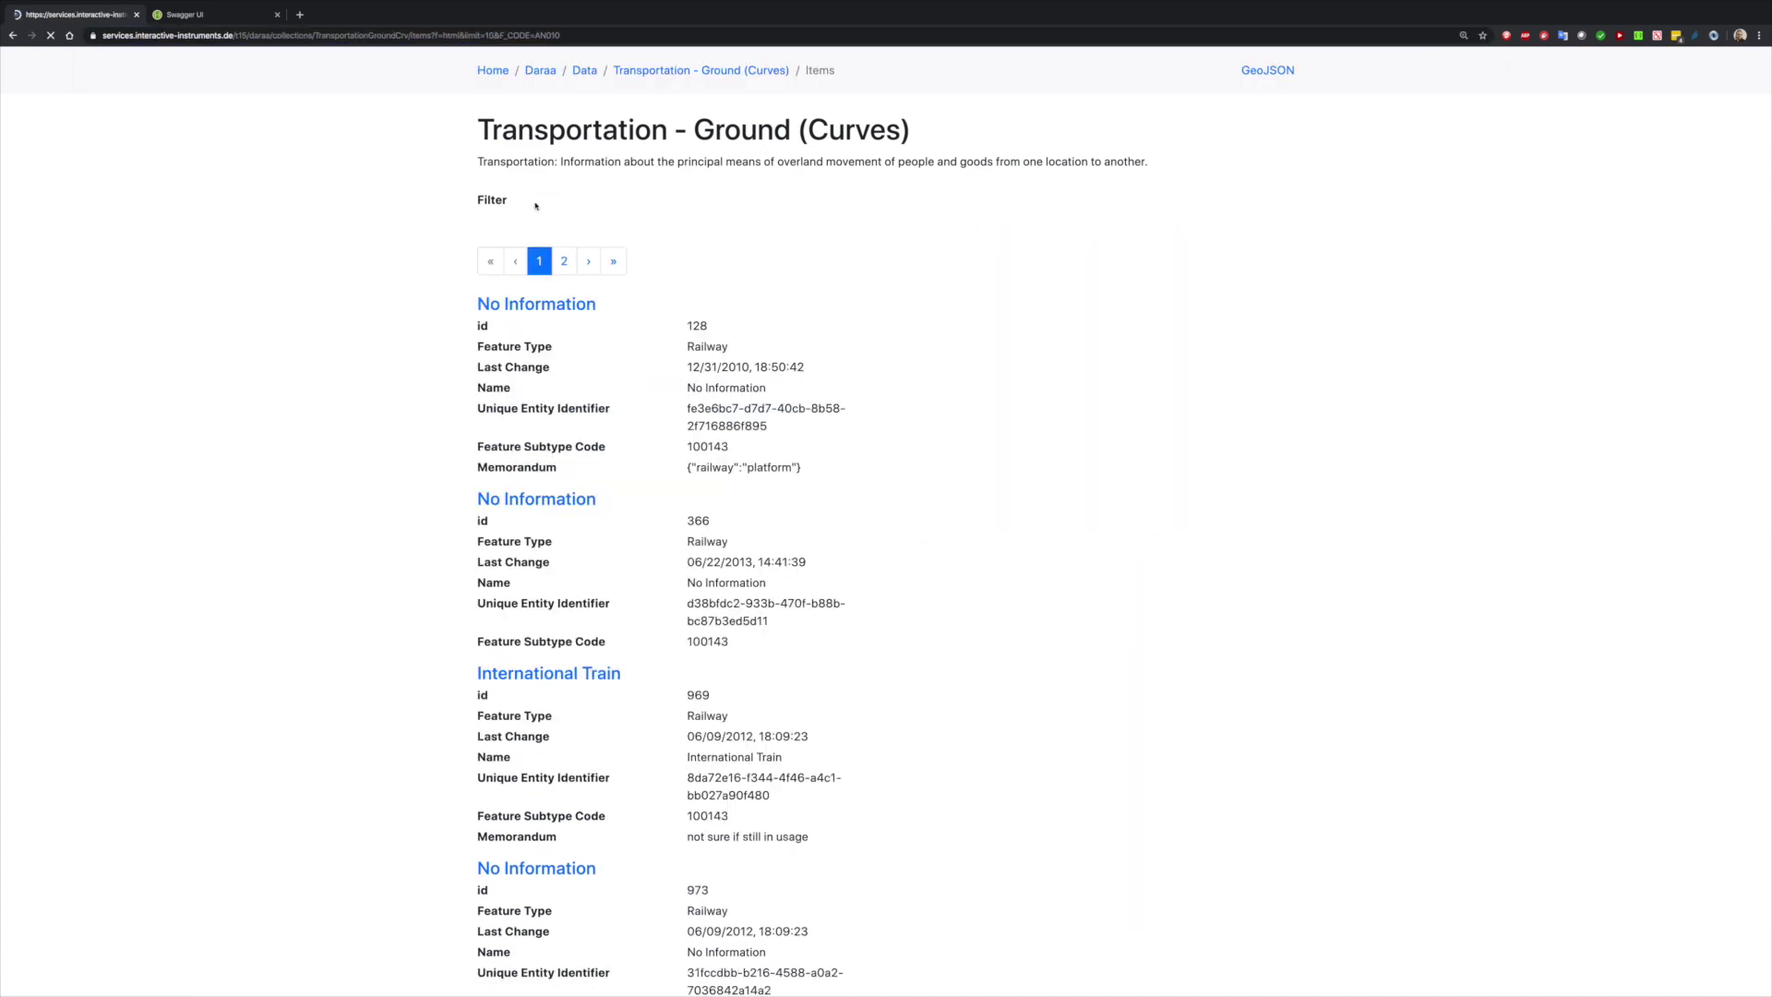
{"action": "type", "text": "200"}
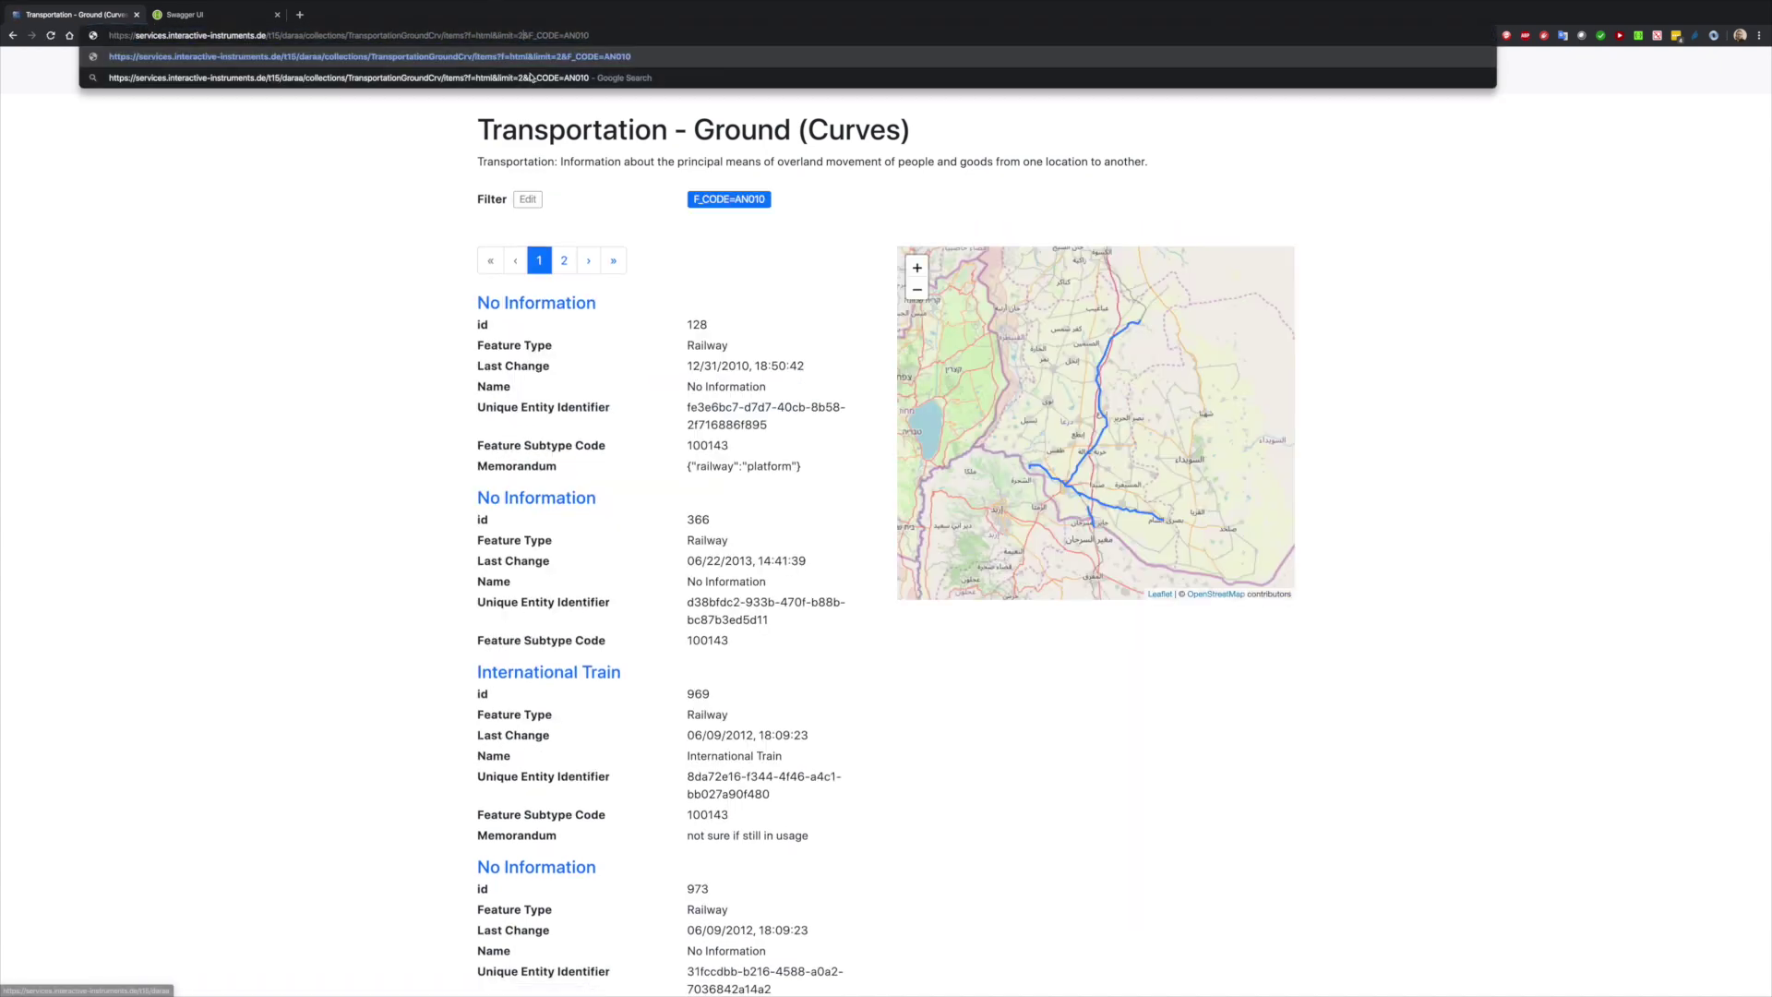
{"action": "key", "text": "Return"}
{"action": "scroll", "coordinate": [280, 312], "scroll_direction": "down", "scroll_amount": 10}
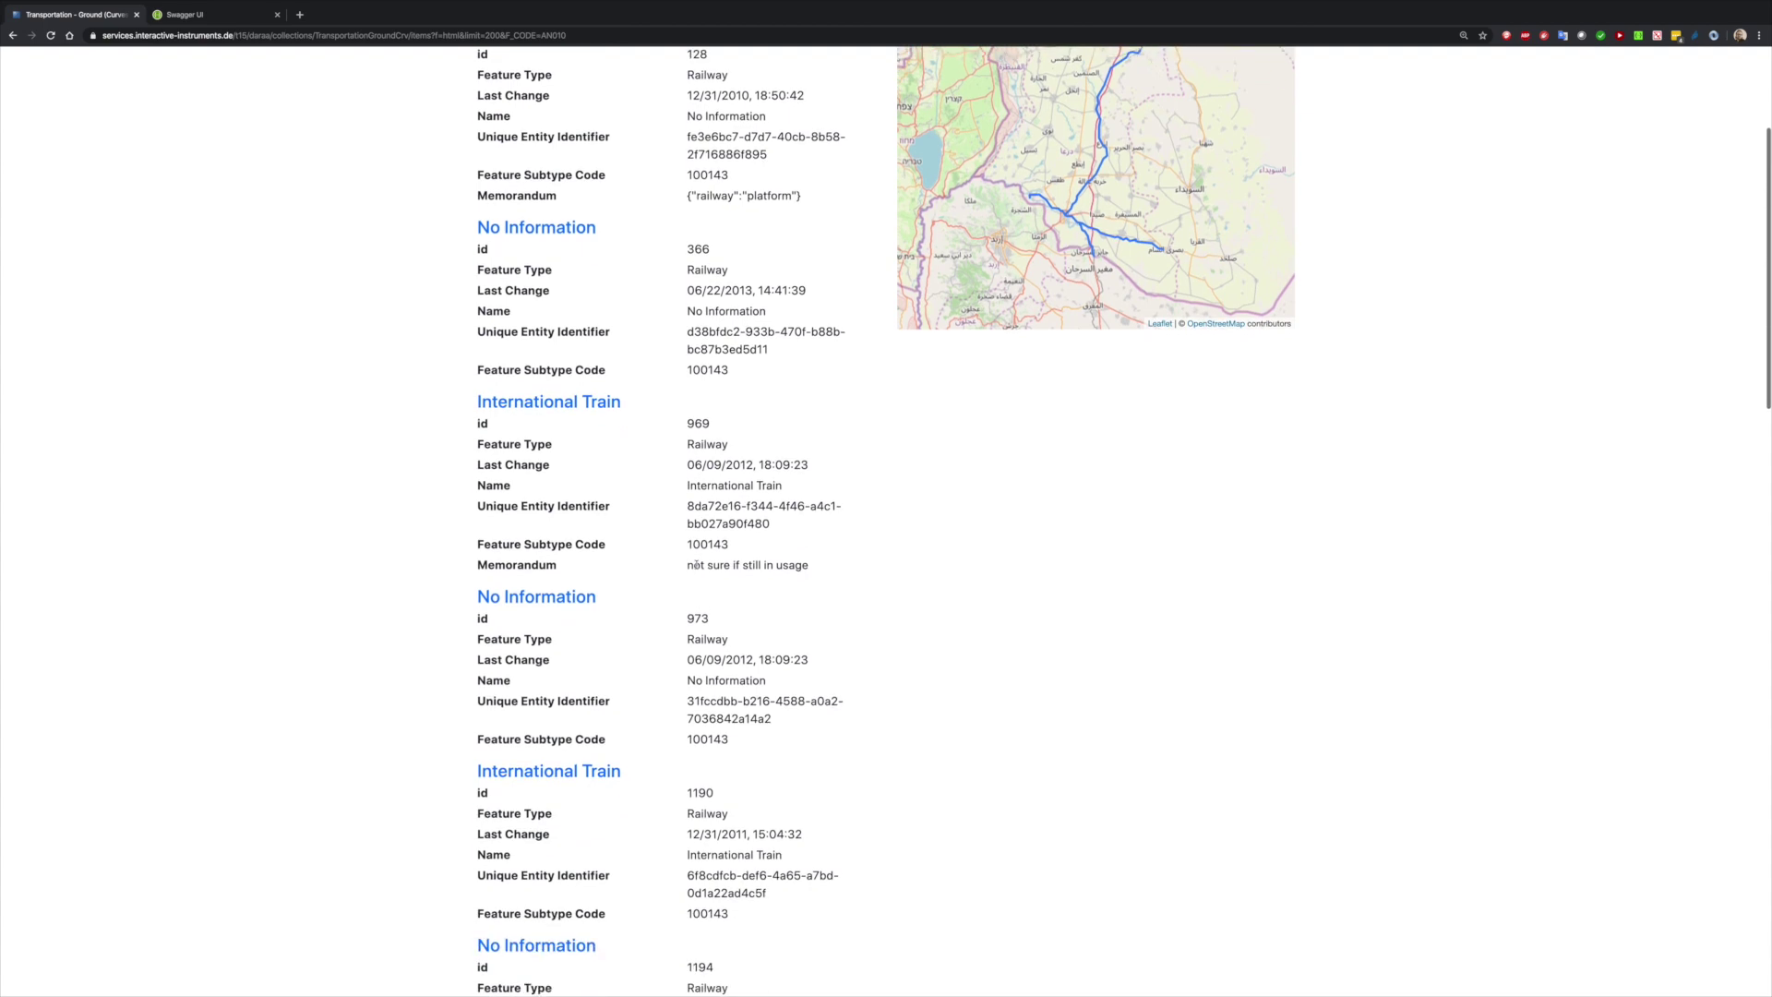
{"action": "scroll", "coordinate": [695, 564], "scroll_direction": "up", "scroll_amount": 10}
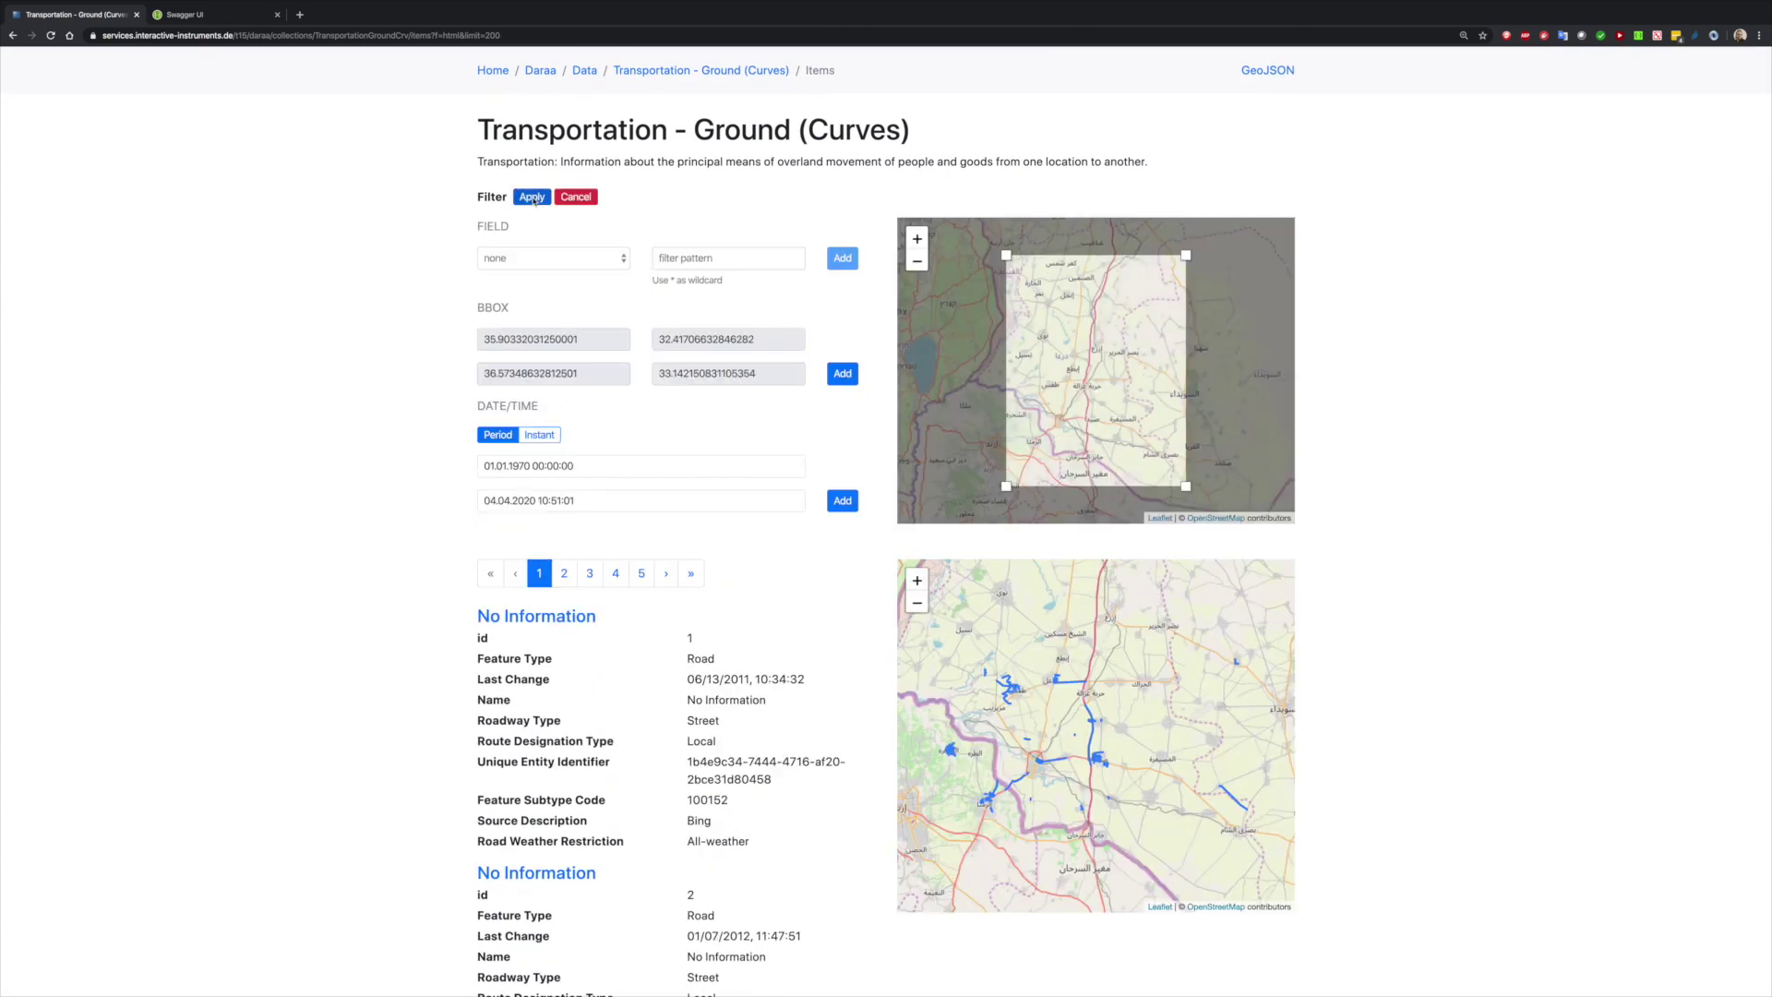
Step: Add a Daraa bounding box plus F_CODE=AP030 and RTY=2 filters, then apply them
{"action": "left_click", "coordinate": [845, 374]}
{"action": "left_click", "coordinate": [554, 259]}
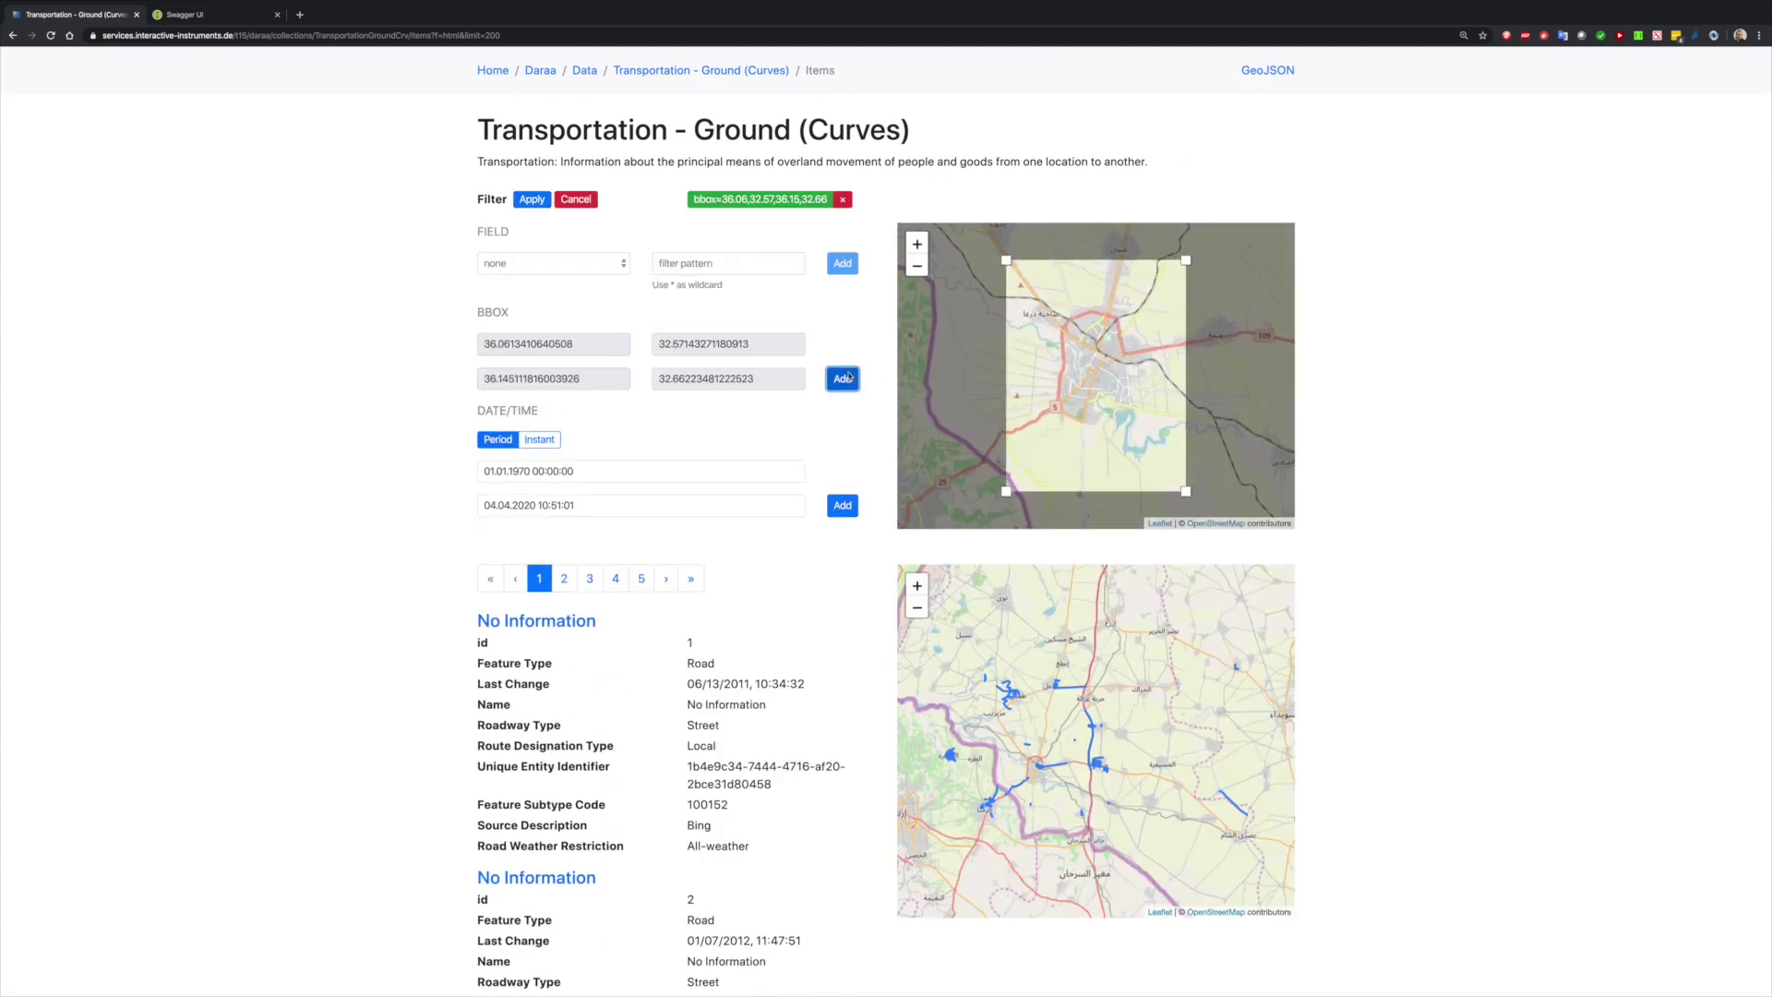
{"action": "left_click", "coordinate": [517, 295]}
{"action": "left_click", "coordinate": [728, 258]}
{"action": "type", "text": "AP030"}
{"action": "left_click", "coordinate": [842, 258]}
{"action": "left_click", "coordinate": [553, 263]}
{"action": "left_click", "coordinate": [517, 282]}
{"action": "type", "text": "2"}
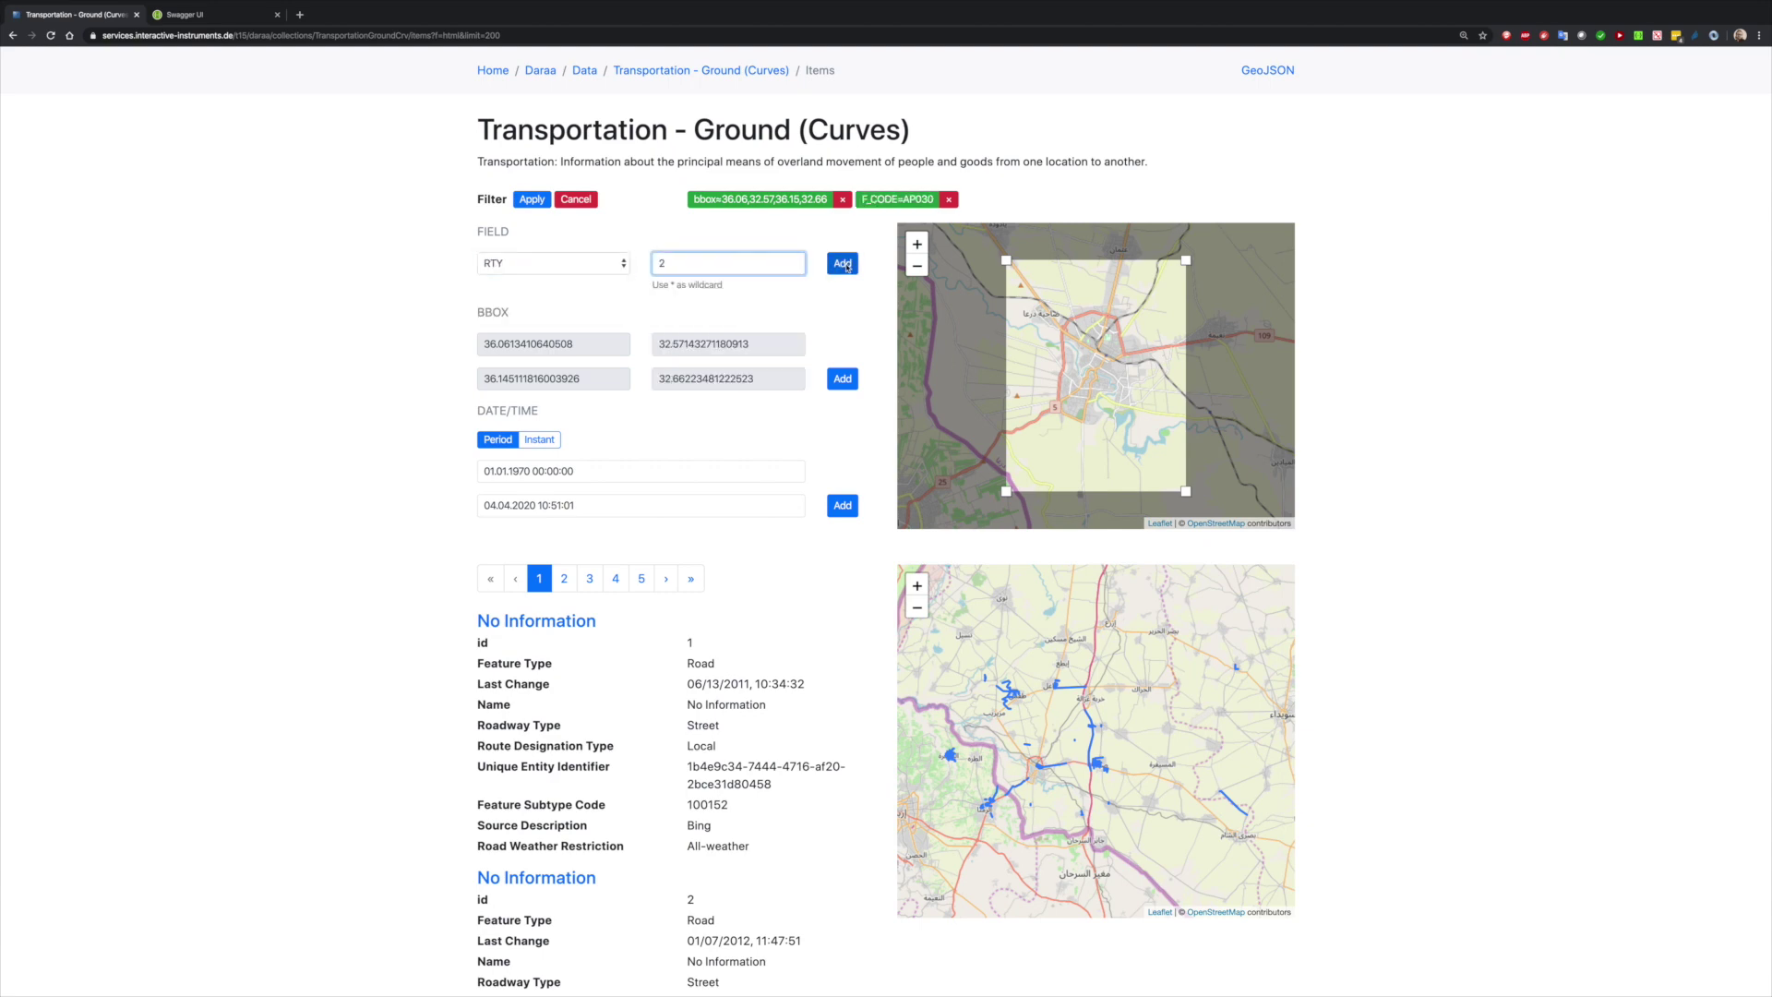
{"action": "left_click", "coordinate": [843, 264]}
{"action": "left_click", "coordinate": [531, 199]}
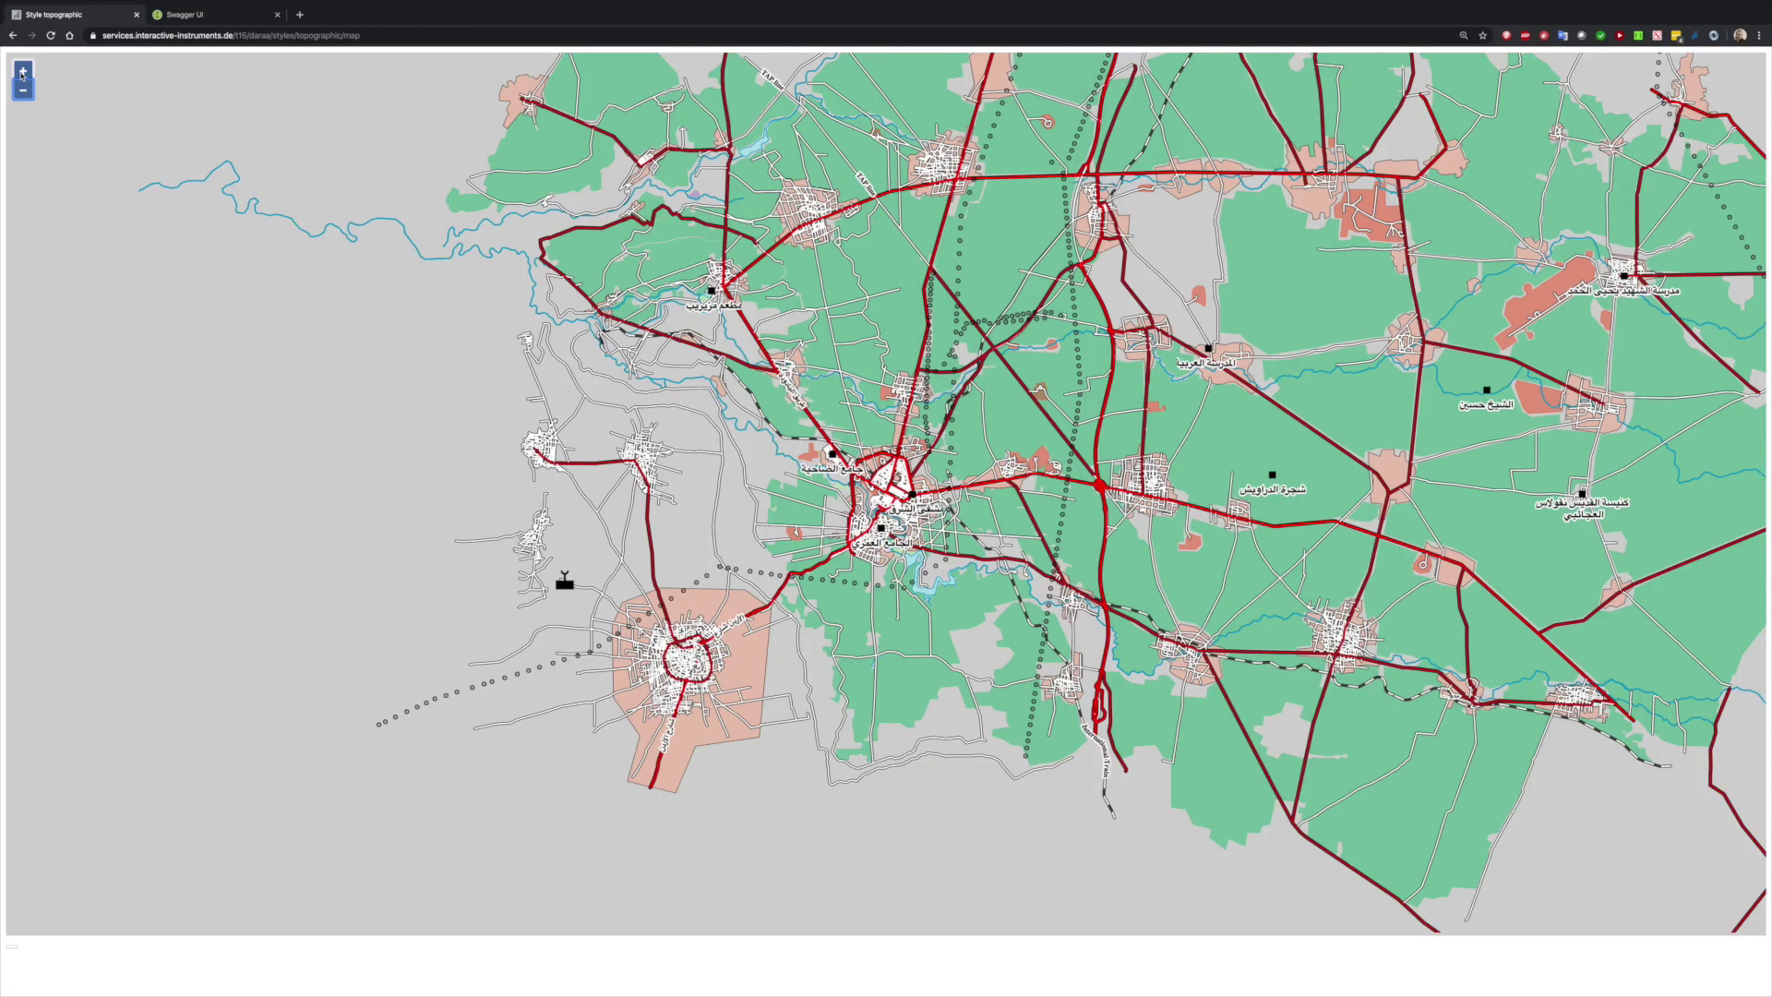
Step: Zoom the topographic map in four levels until Daraa's central streets fill the view
{"action": "left_click", "coordinate": [23, 72]}
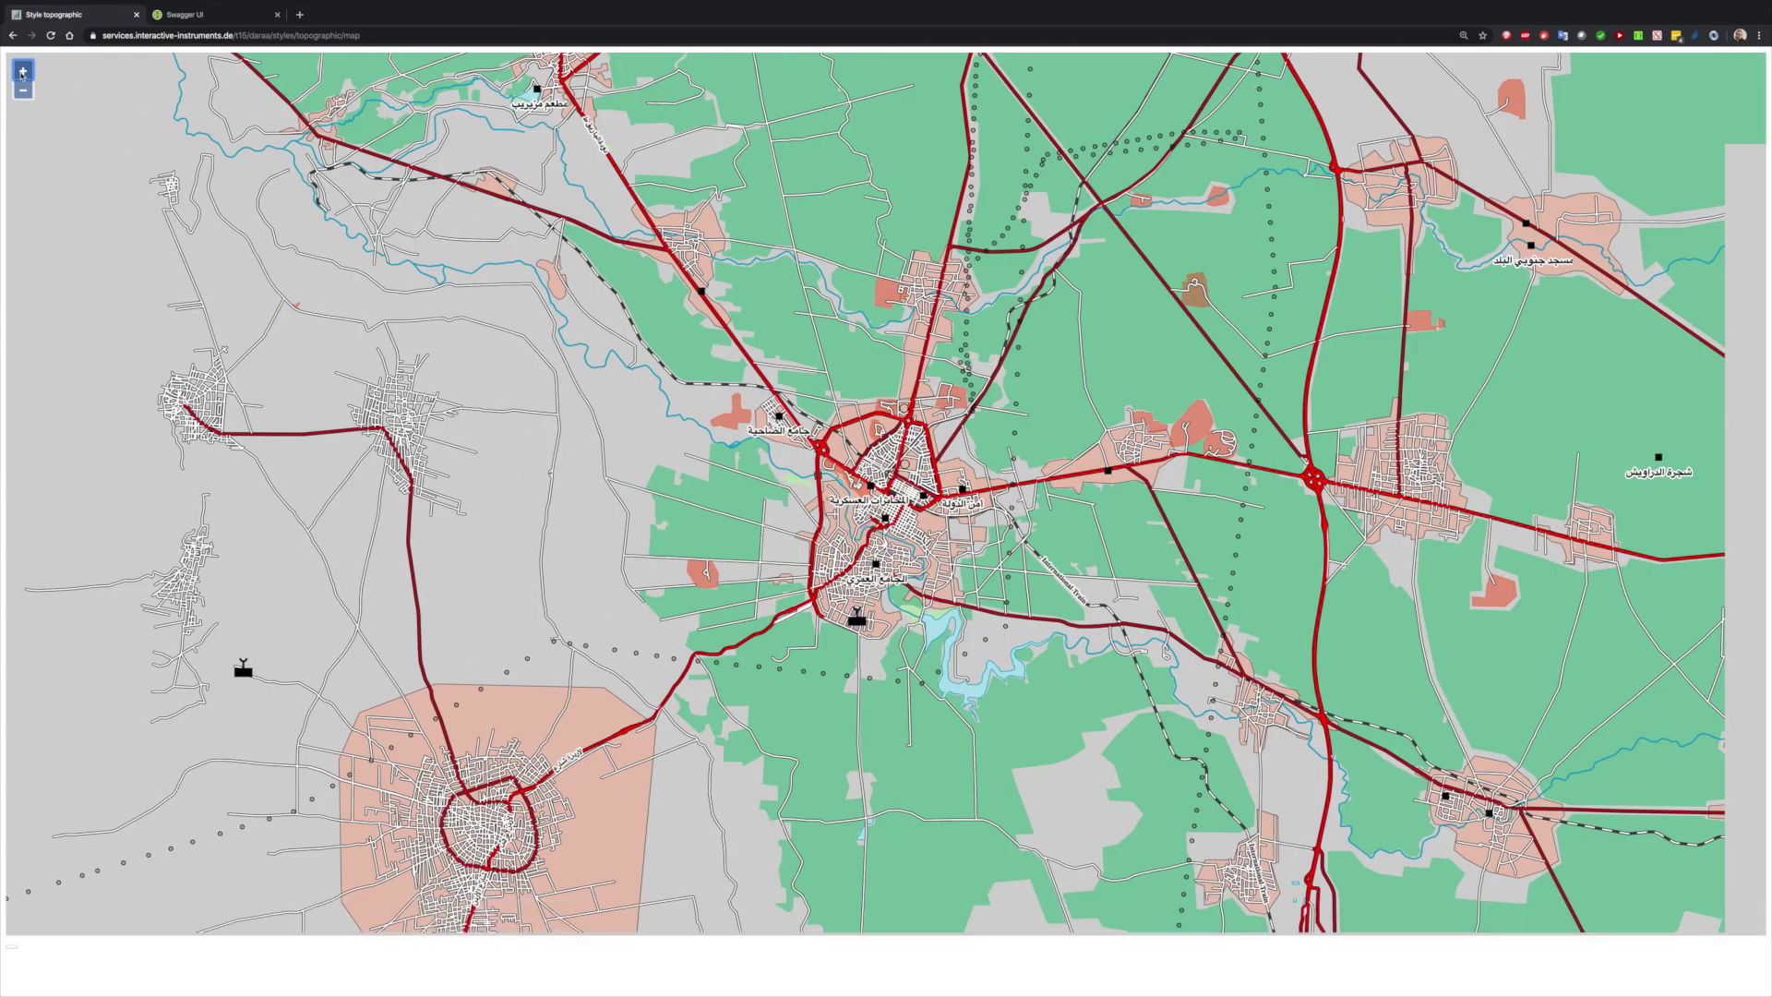
{"action": "left_click", "coordinate": [23, 72]}
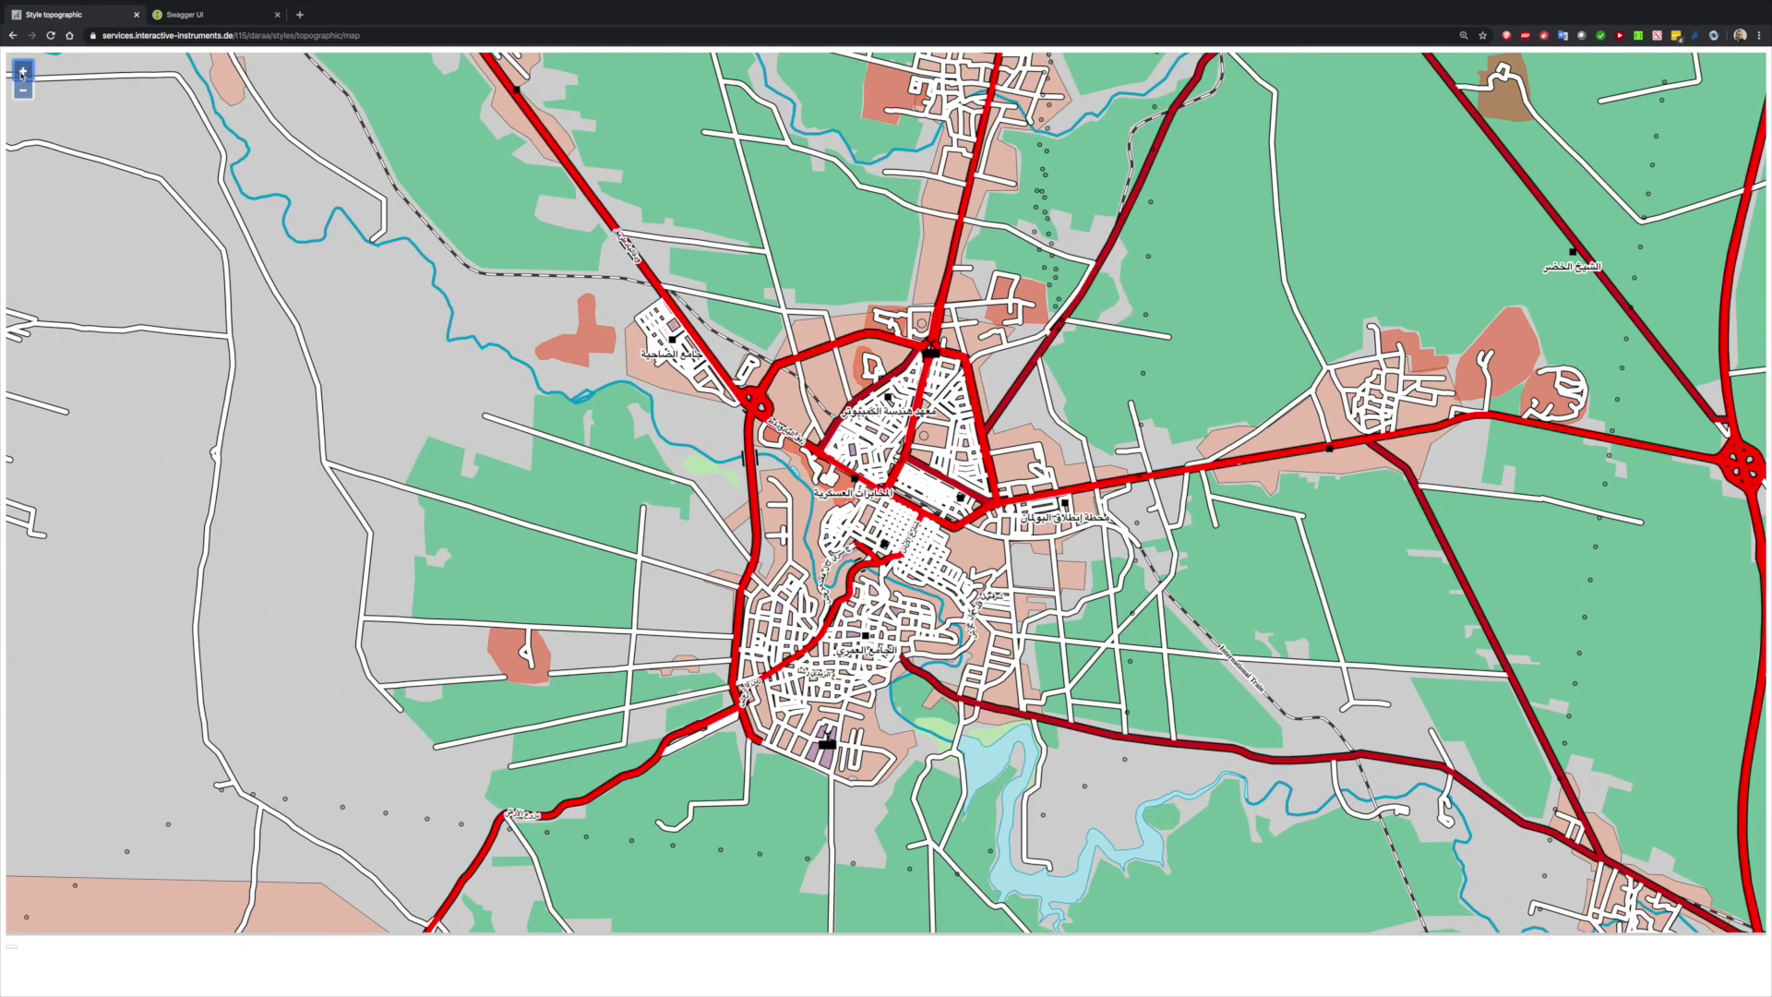
{"action": "left_click", "coordinate": [23, 72]}
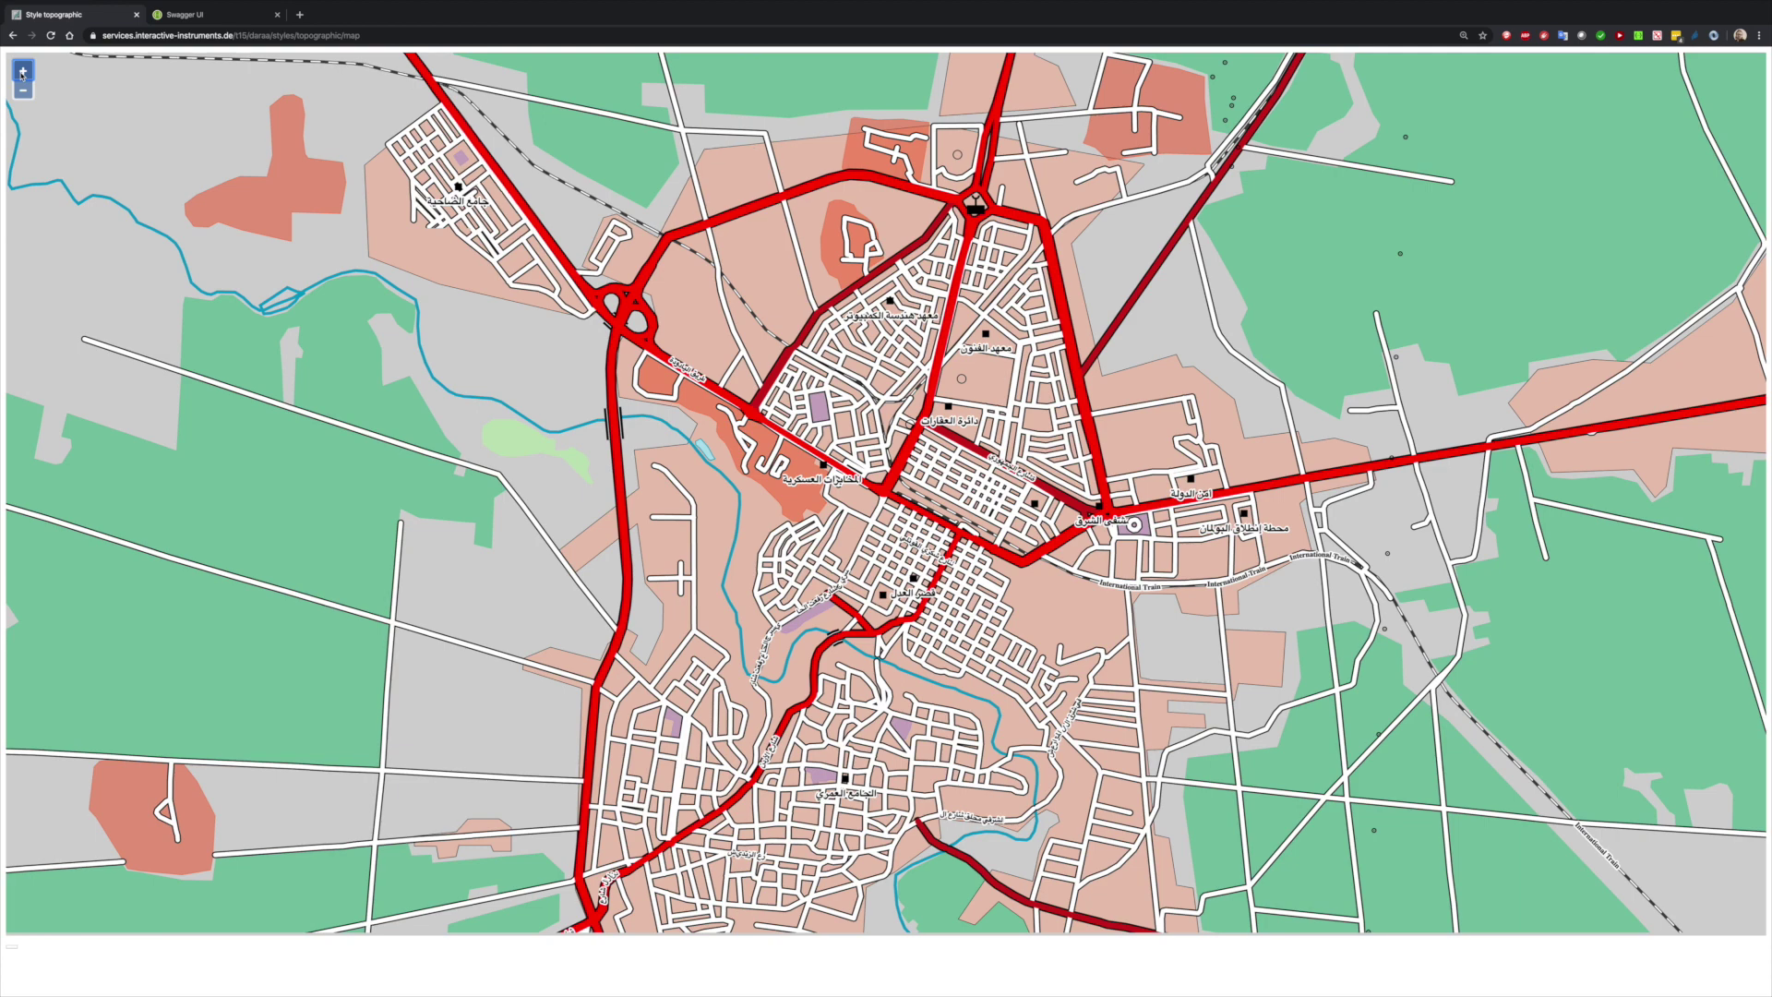
{"action": "left_click", "coordinate": [23, 72]}
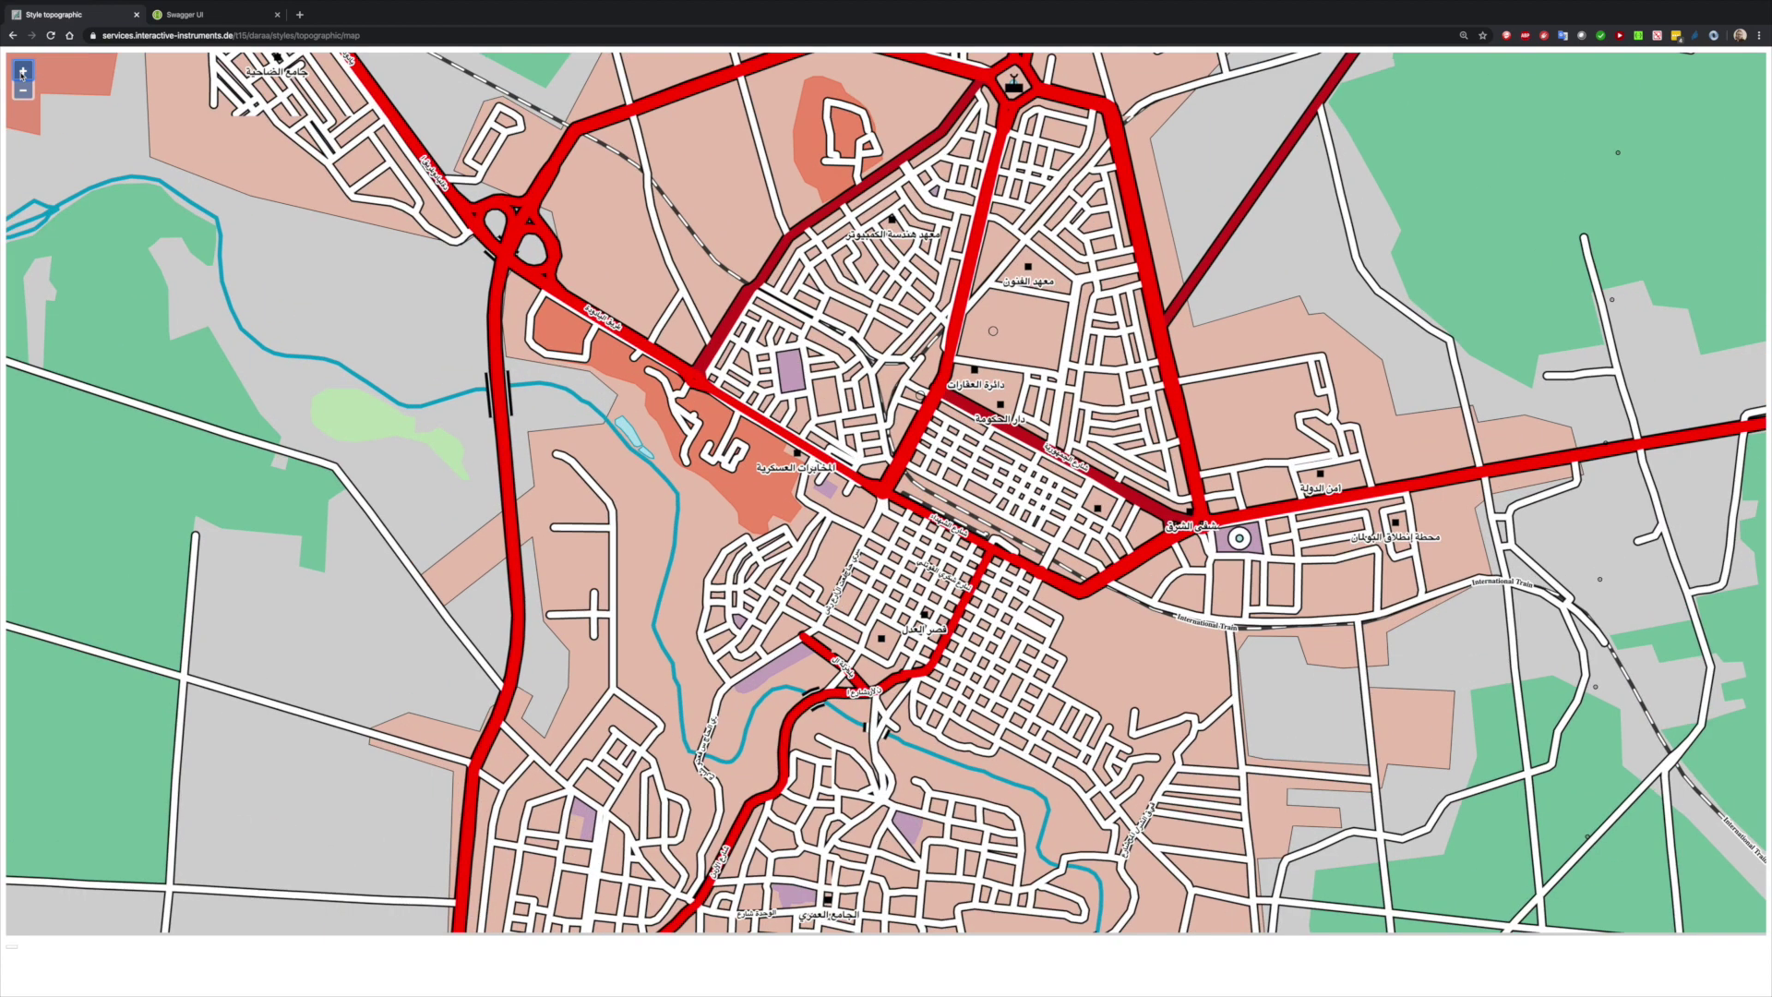